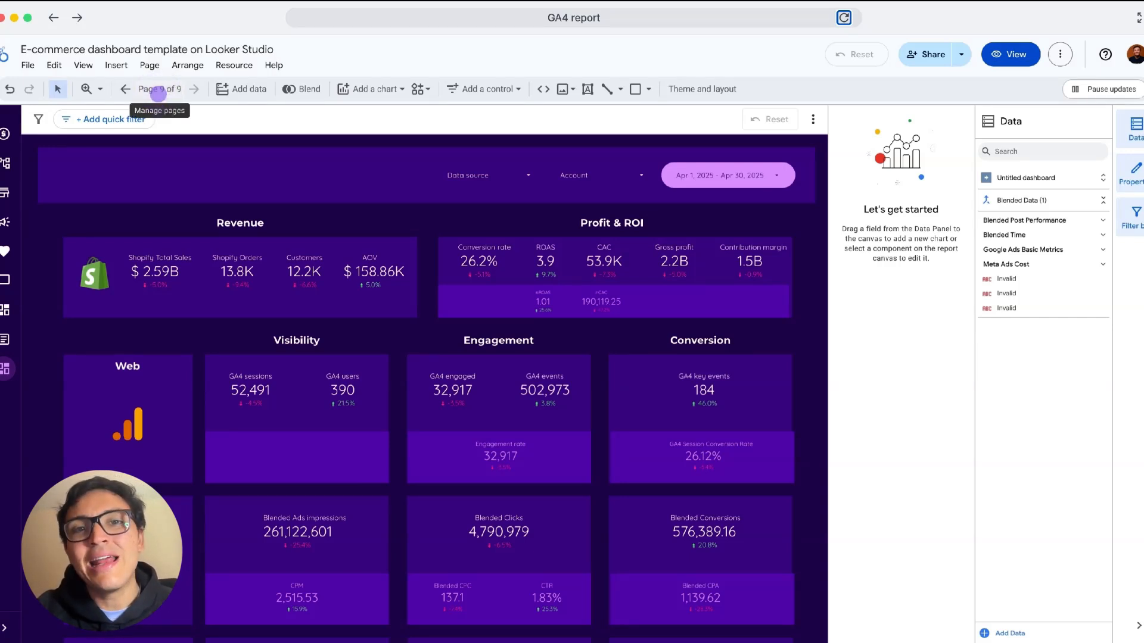
# - Add a new section to the report's page list and rename it Channels
pyautogui.click(158, 93)
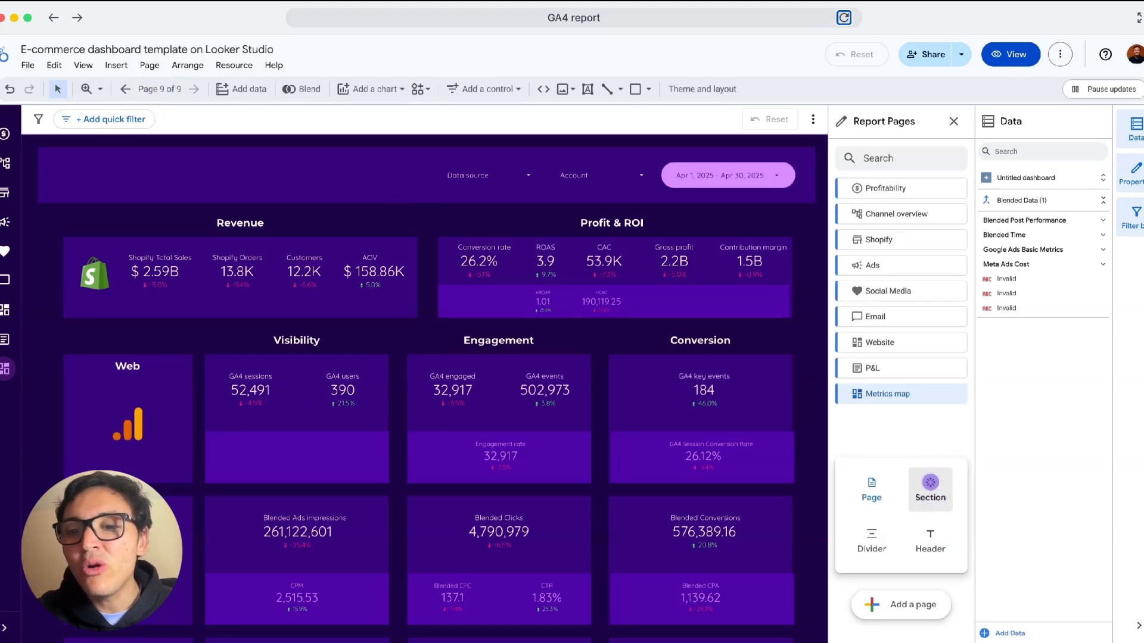
pyautogui.click(930, 482)
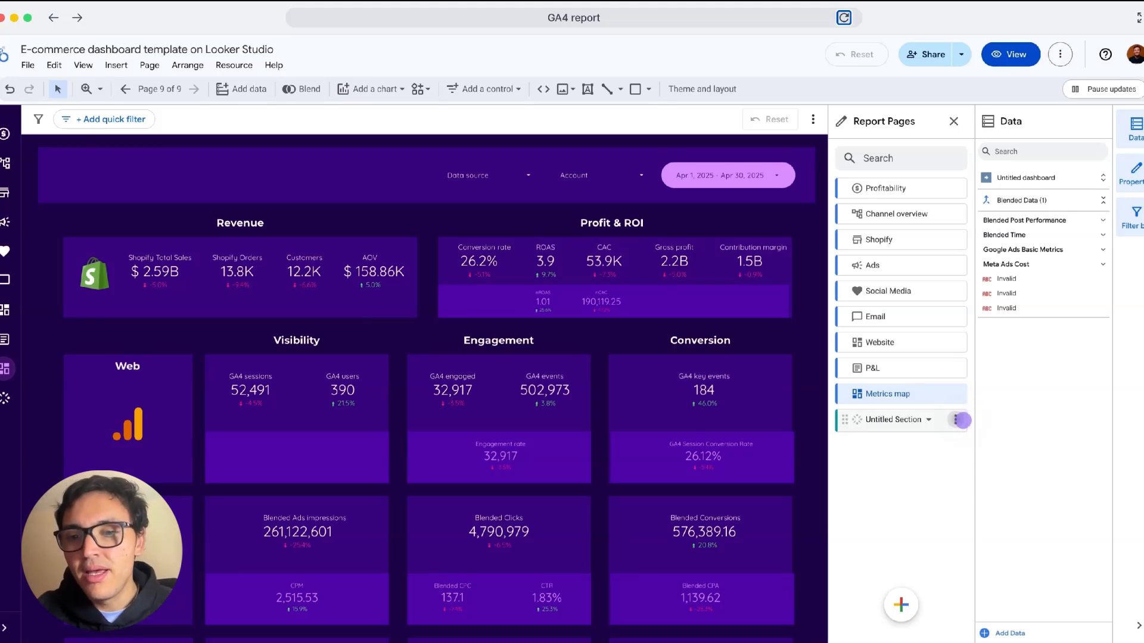
pyautogui.click(957, 420)
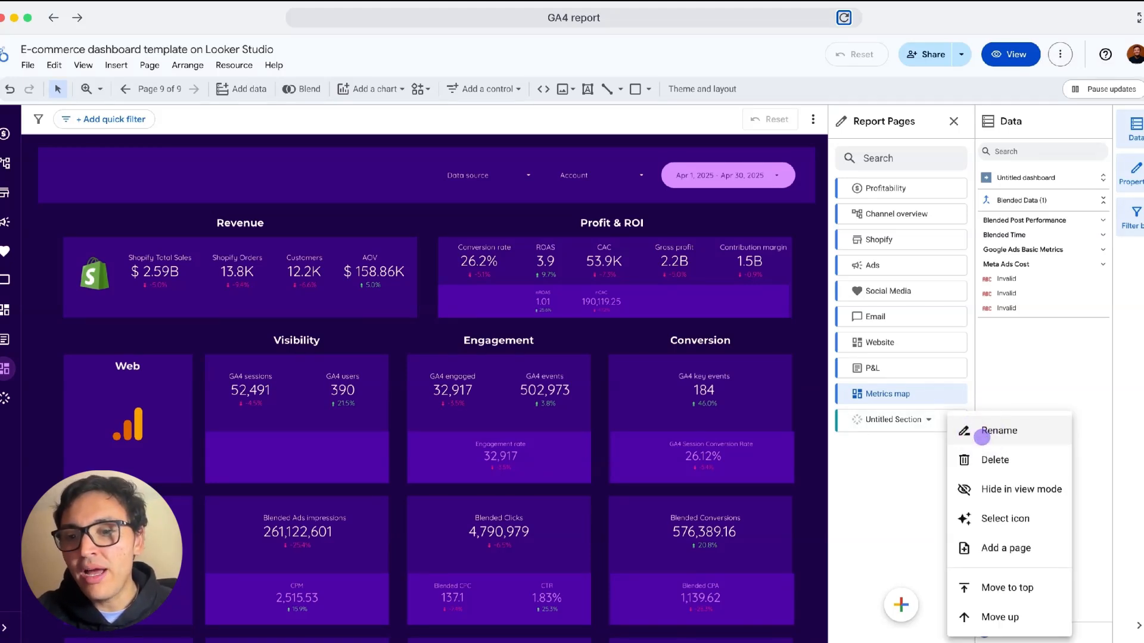
pyautogui.click(981, 433)
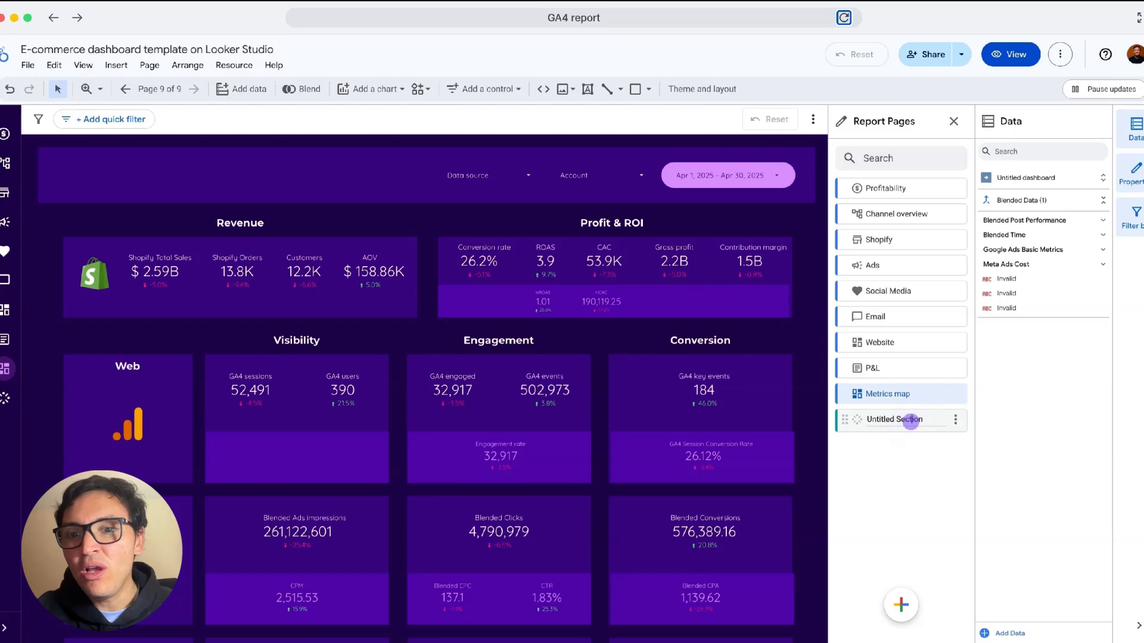
pyautogui.write('Channels')
pyautogui.press('Return')
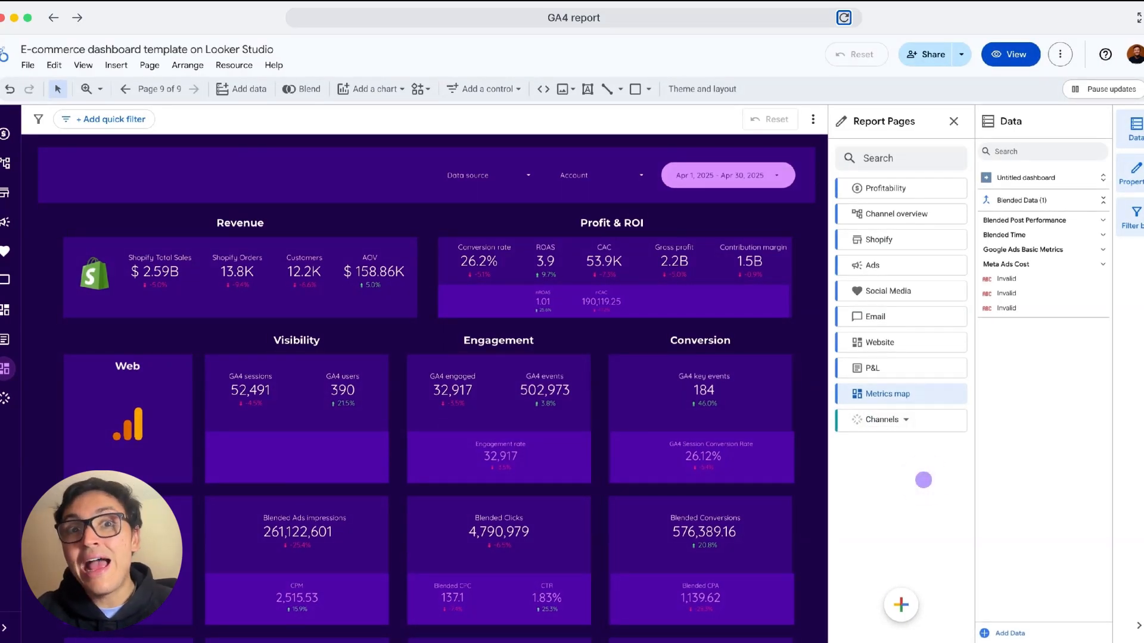
# - Add a new page inside the Channels section and rename it Website
pyautogui.click(904, 603)
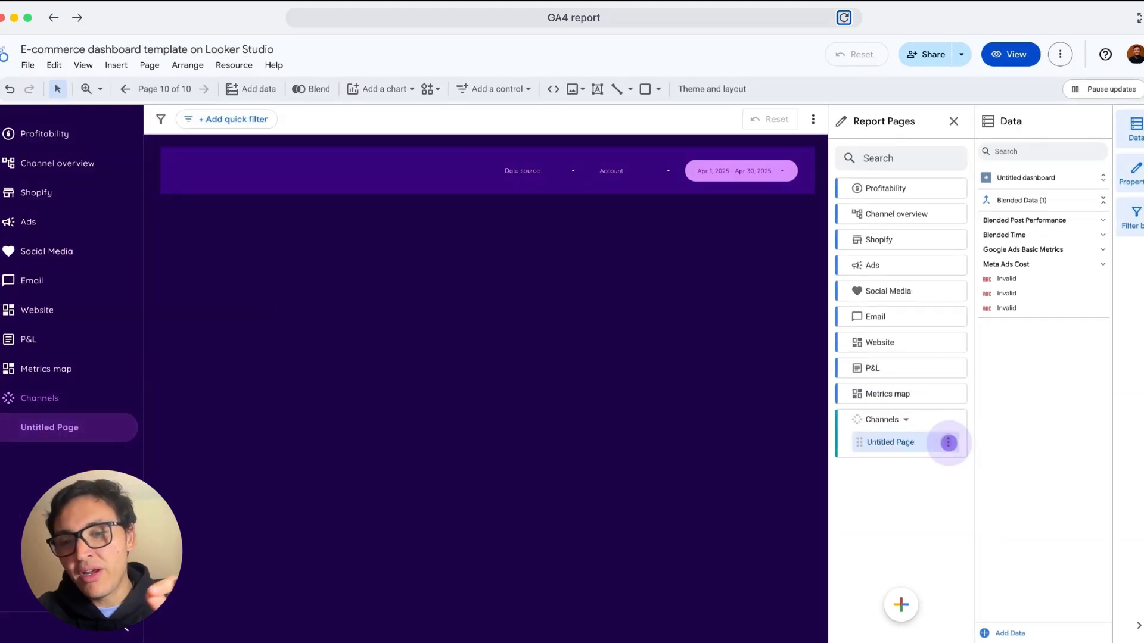
pyautogui.click(948, 442)
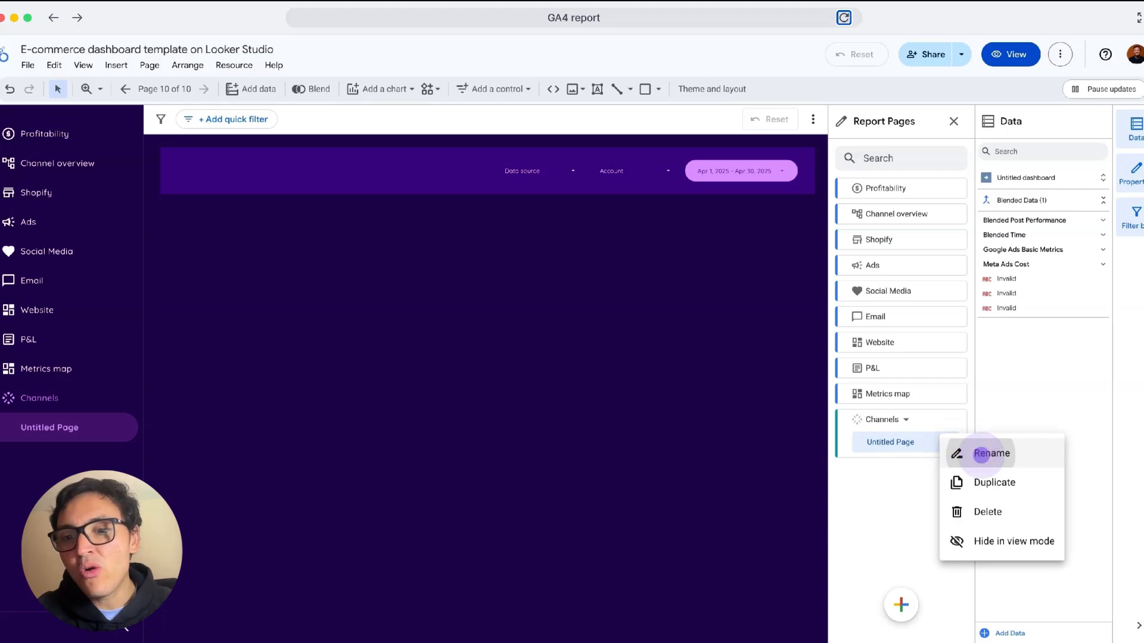
pyautogui.click(981, 454)
pyautogui.write('Website')
pyautogui.press('Return')
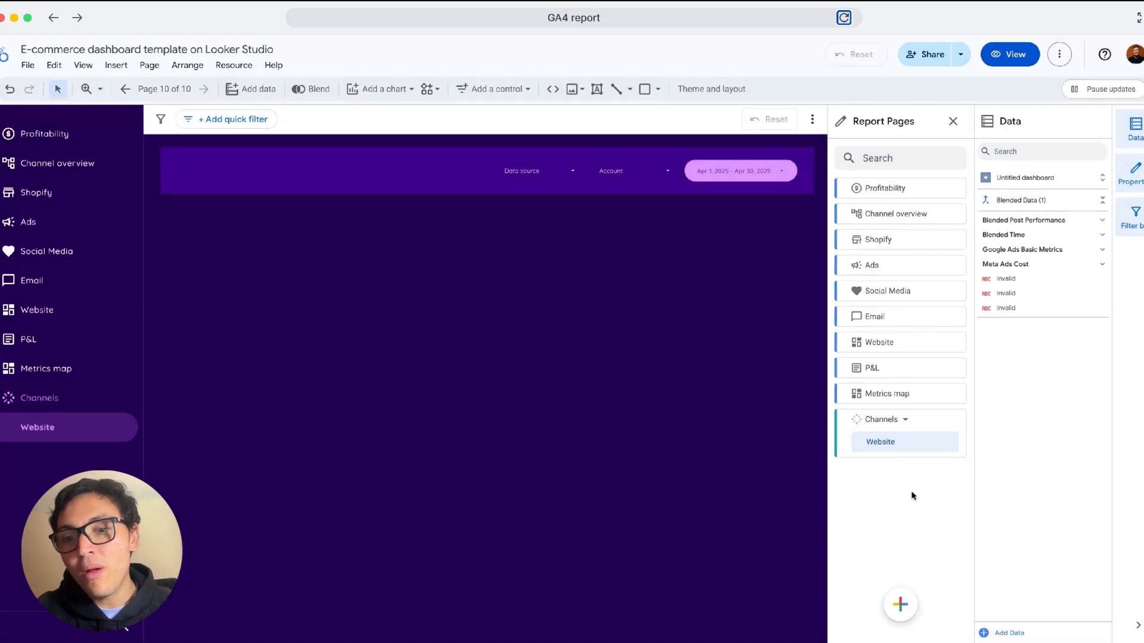
# - Set the Channels section's icon to Shopping Cart
pyautogui.moveTo(962, 421)
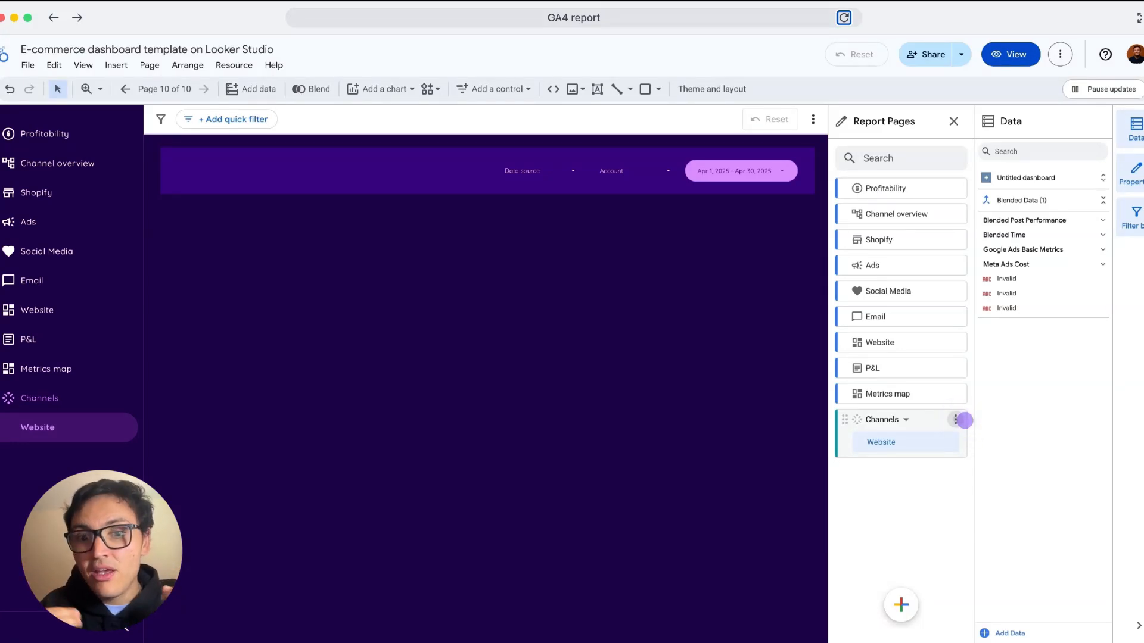
pyautogui.click(956, 419)
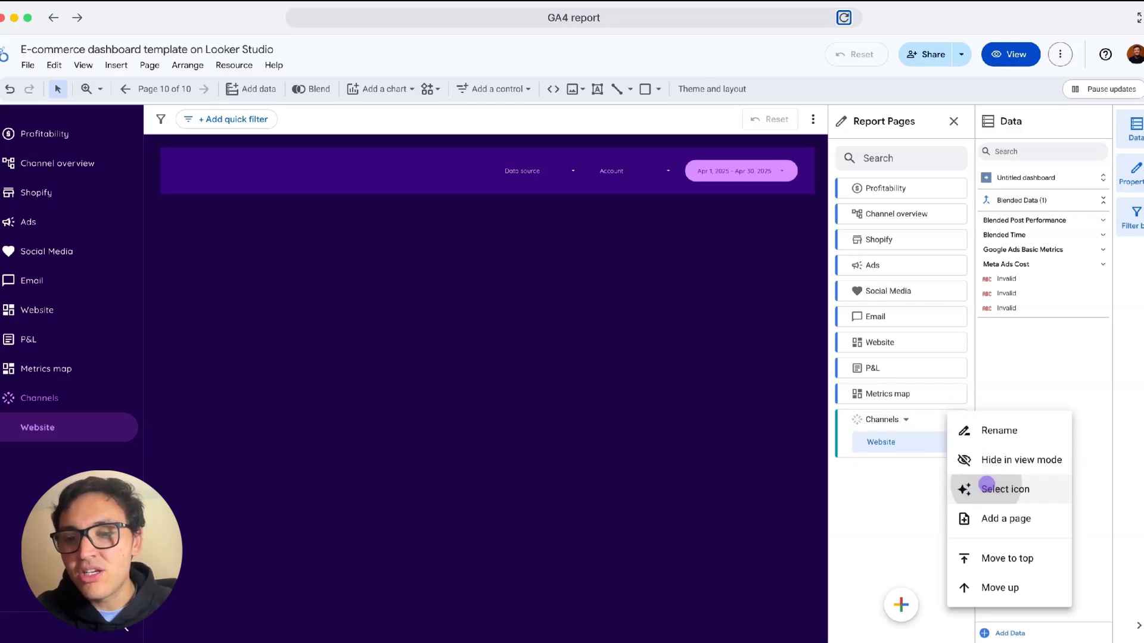
pyautogui.click(986, 485)
pyautogui.click(573, 375)
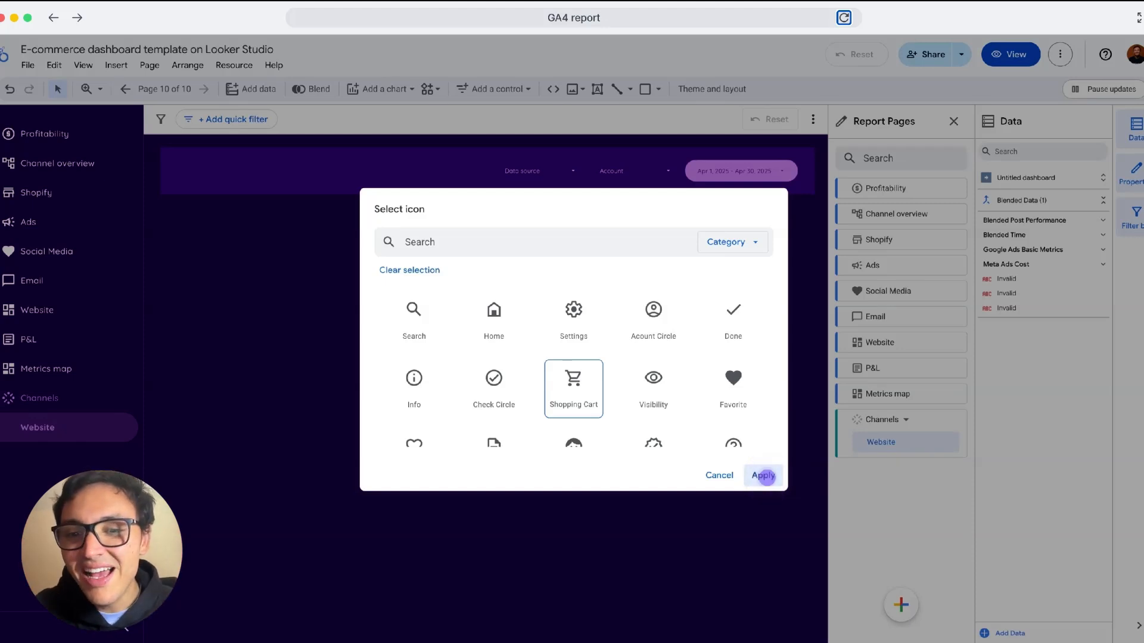
pyautogui.click(765, 477)
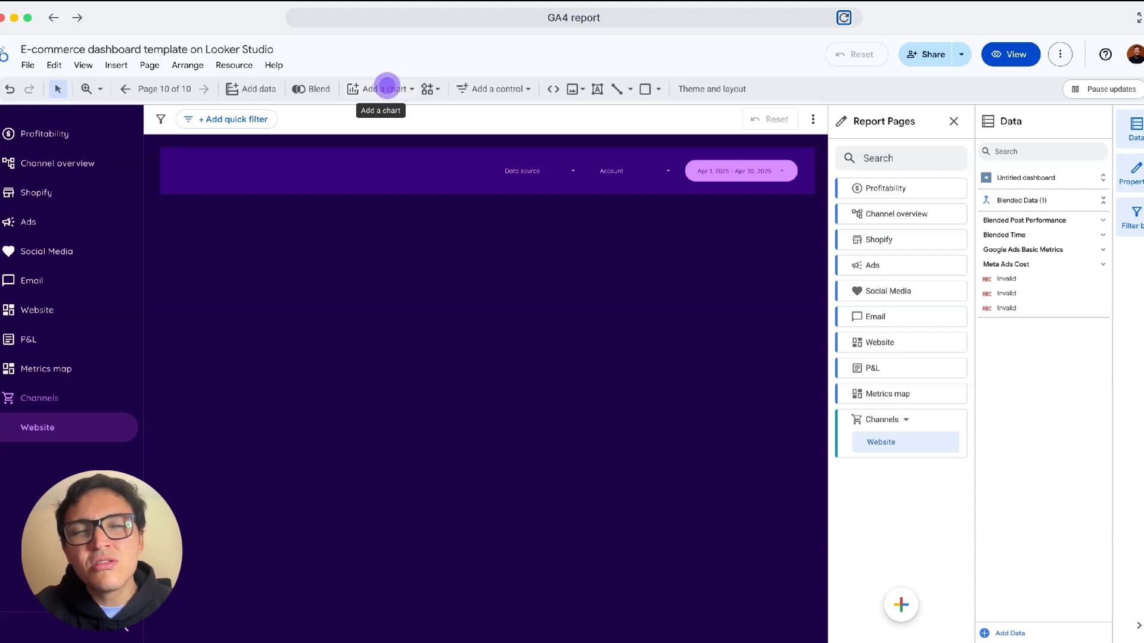
# - Insert a scorecard chart on the Website page, below the header band near its left end
pyautogui.click(387, 87)
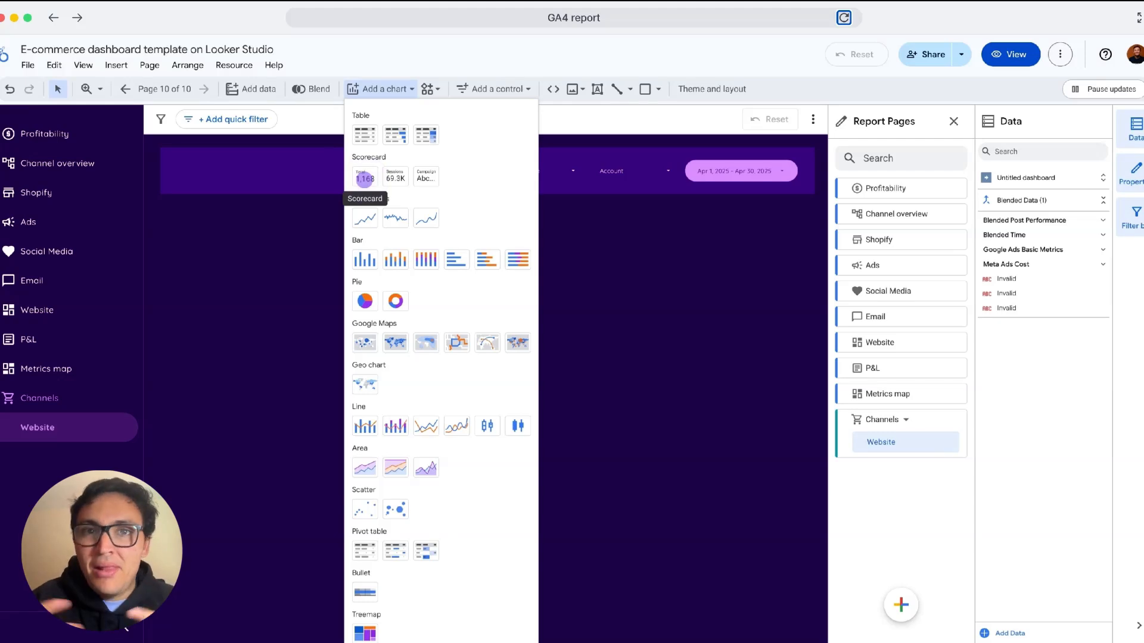
pyautogui.click(364, 179)
pyautogui.moveTo(204, 243); pyautogui.dragTo(312, 308)
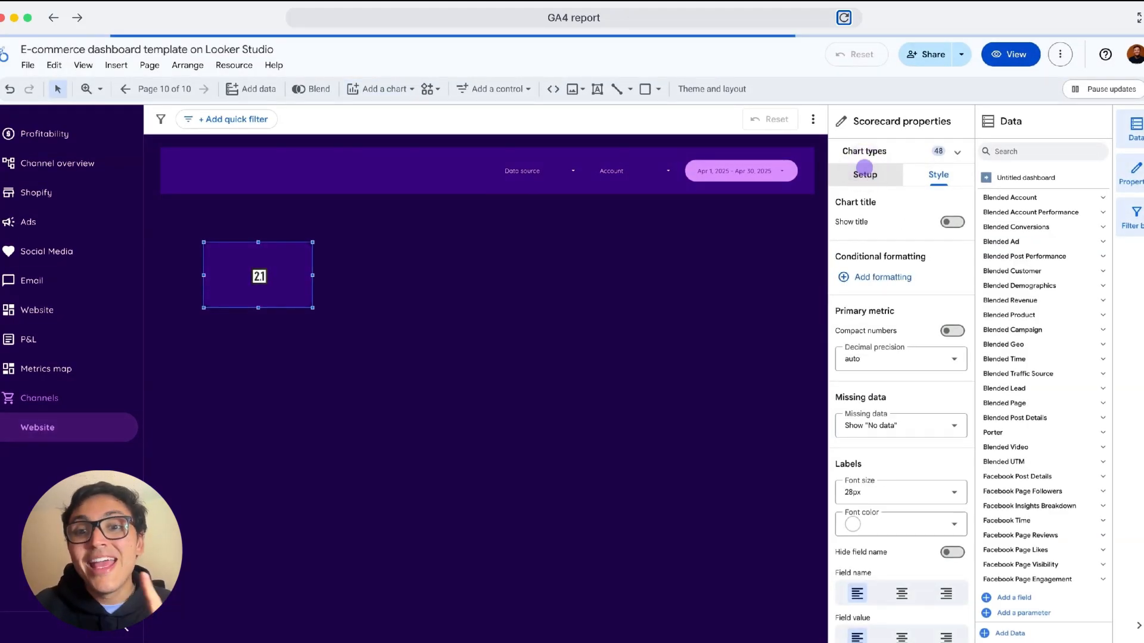
# - Turn on the scorecard's comparison date range and set it to Previous period
pyautogui.click(864, 171)
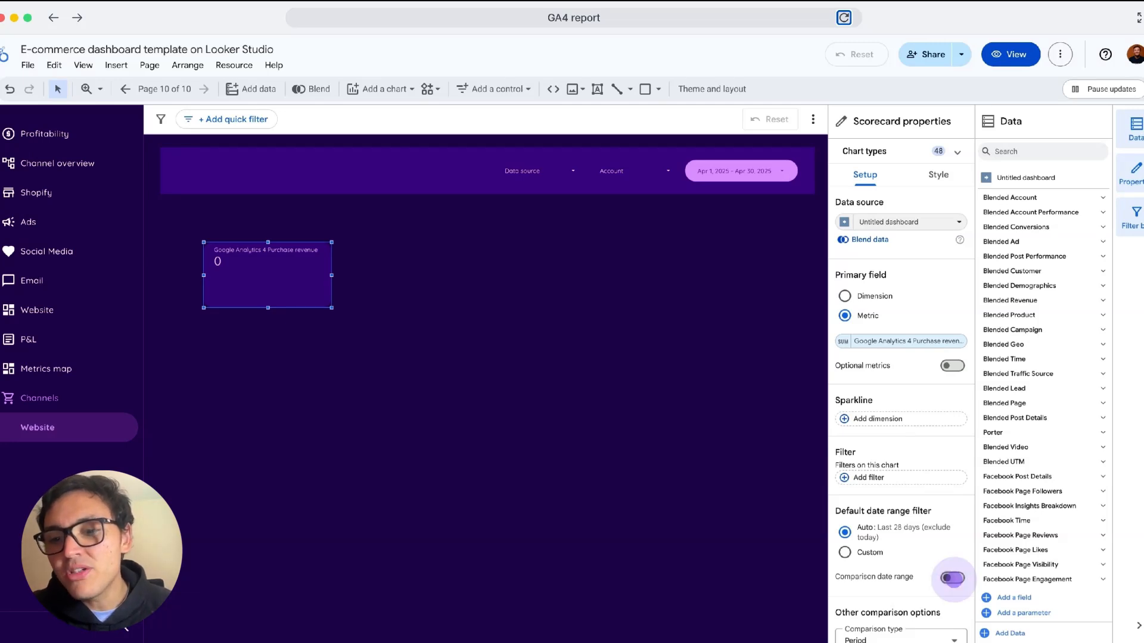
pyautogui.click(952, 577)
pyautogui.click(953, 595)
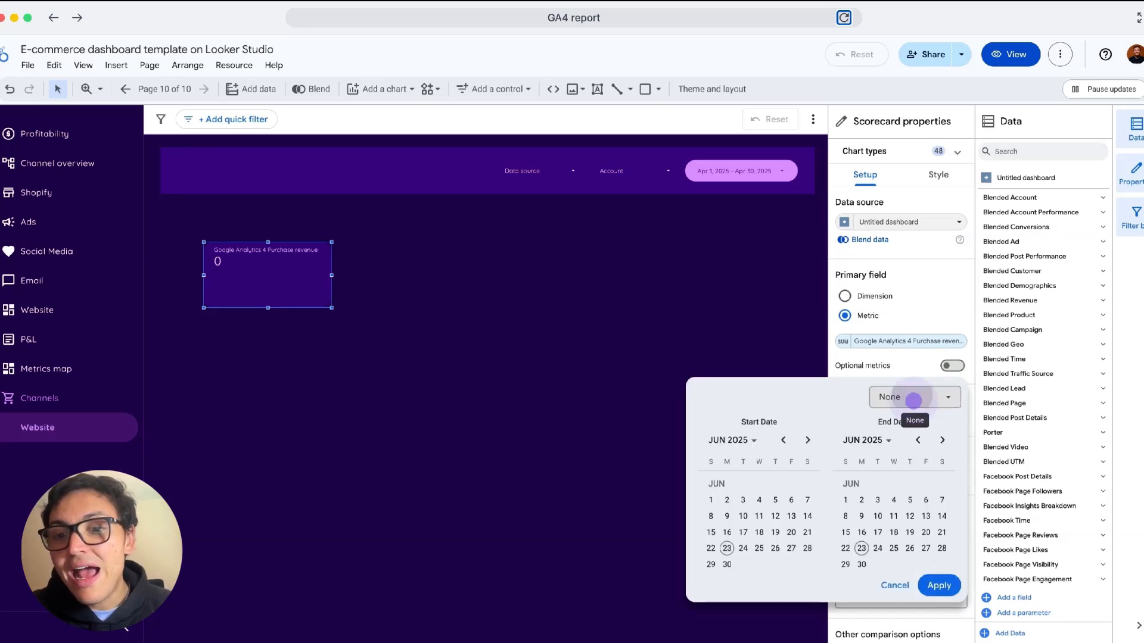
pyautogui.click(914, 398)
pyautogui.click(917, 457)
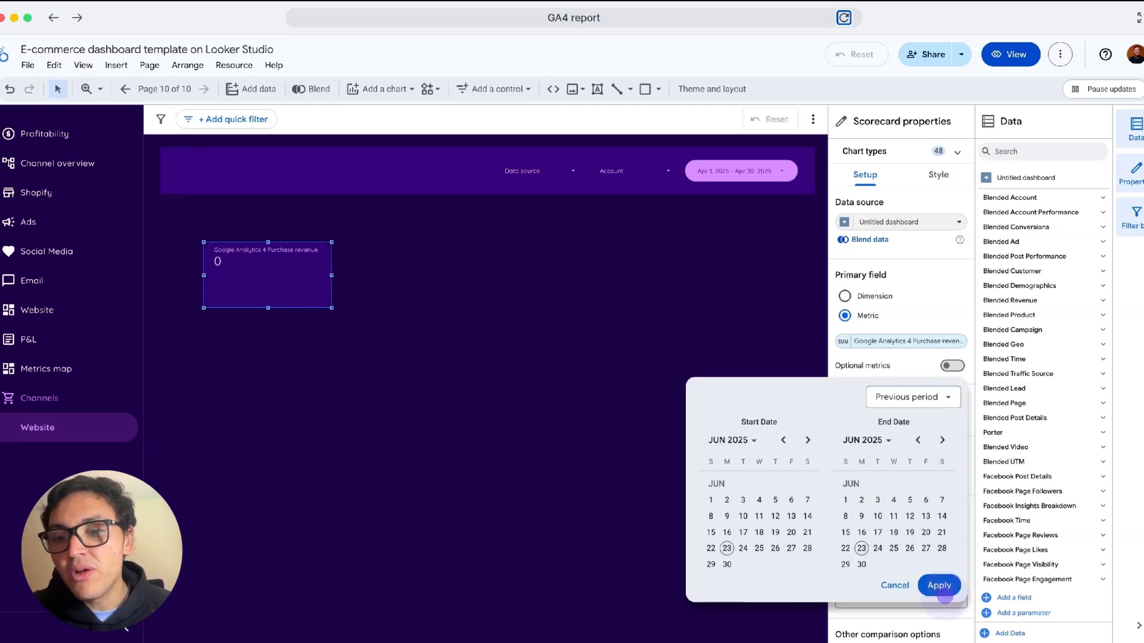
pyautogui.click(939, 585)
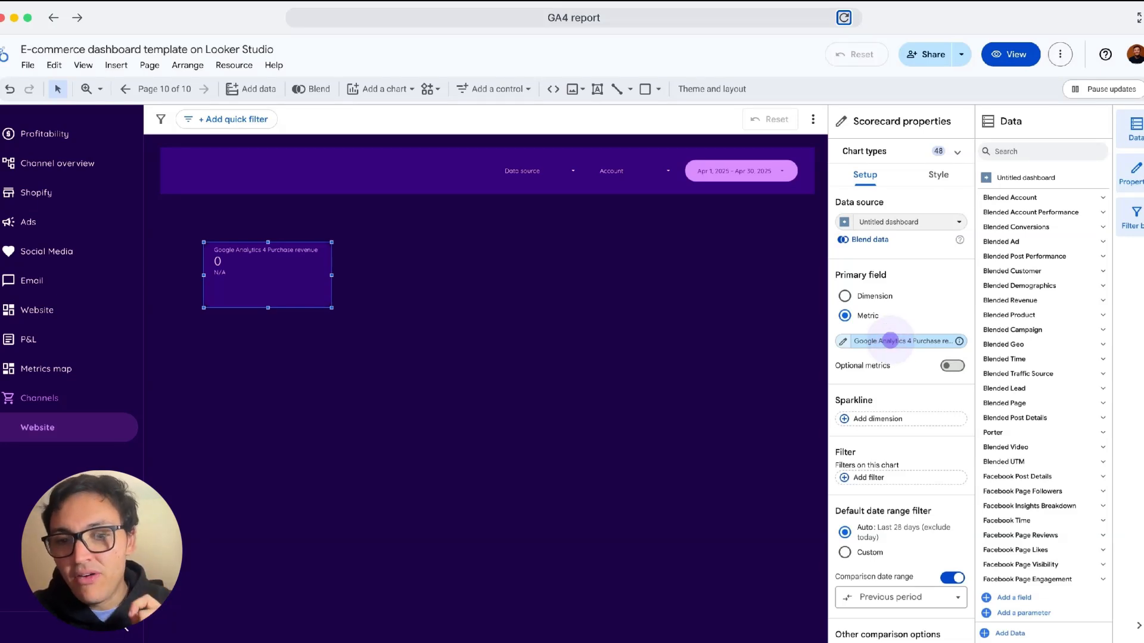
# - Change the scorecard's primary metric to Google Analytics 4 Key events
pyautogui.click(890, 340)
pyautogui.write('google analytics 4 key eve')
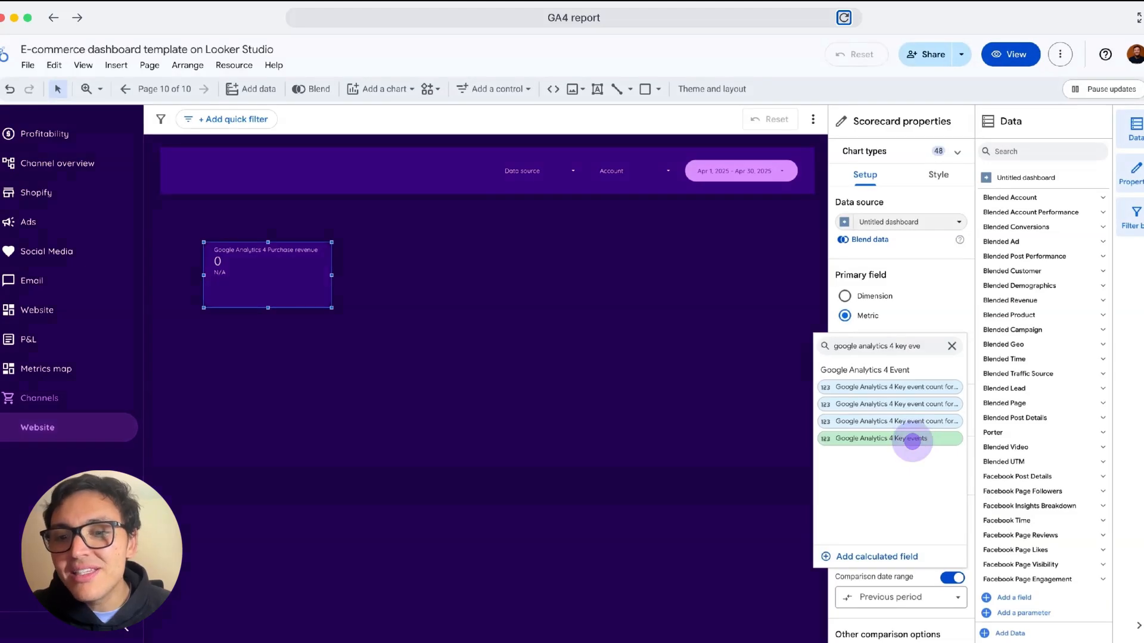
pyautogui.click(912, 440)
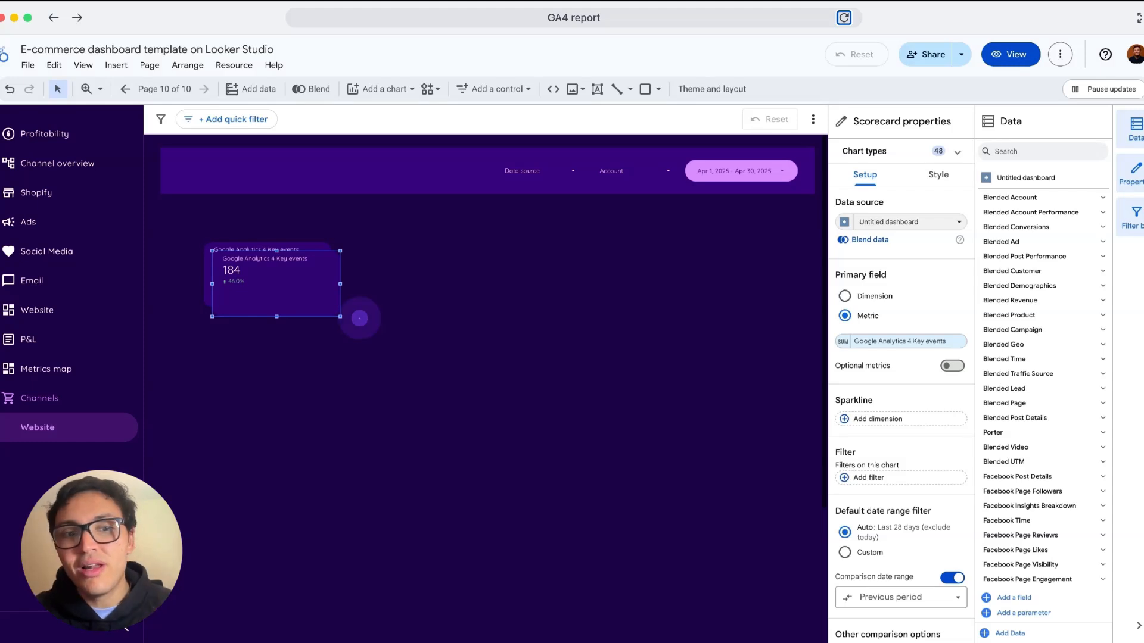
# - Place the duplicate scorecard beside the original and change its metric to Google Analytics 4 Sessions
pyautogui.moveTo(302, 295); pyautogui.dragTo(431, 286)
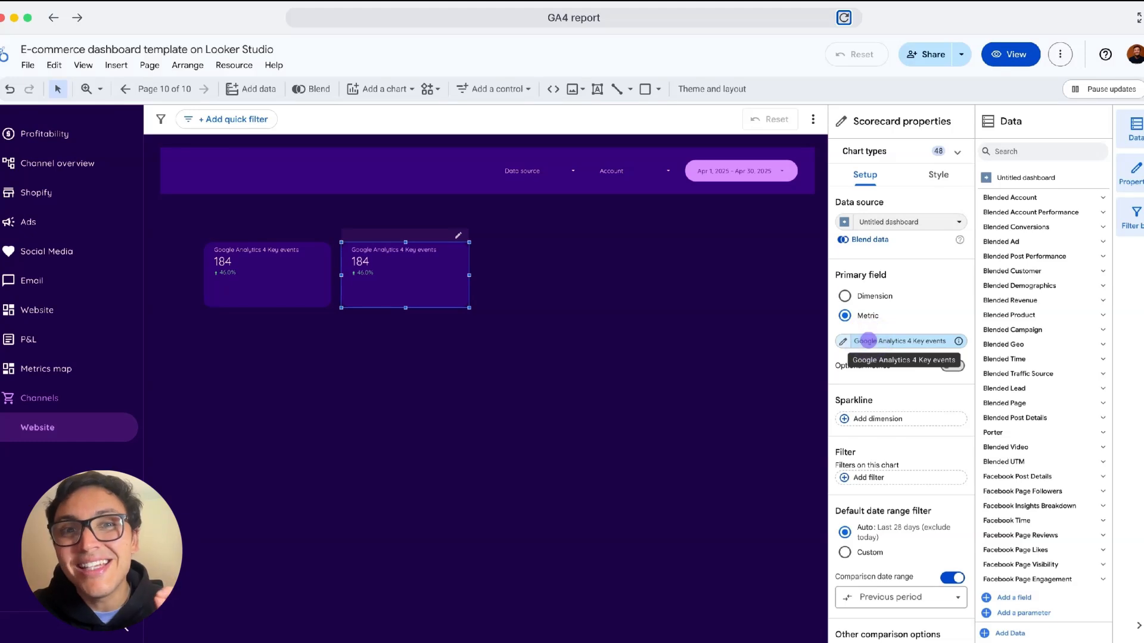
pyautogui.click(868, 341)
pyautogui.write('google ana')
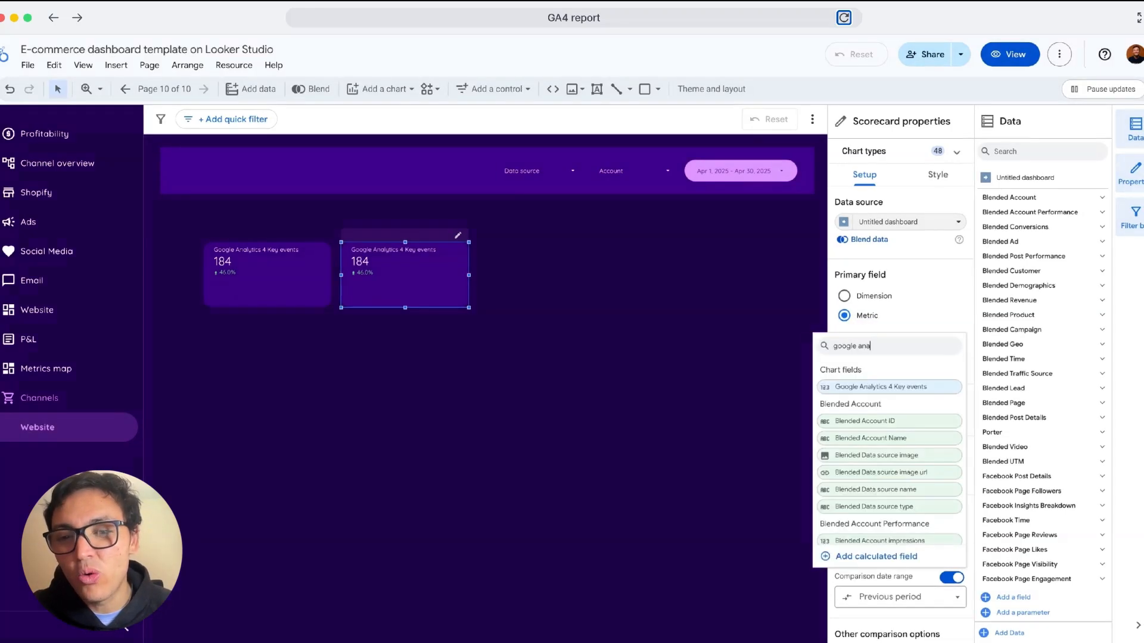
pyautogui.write('lytics 4 sessions')
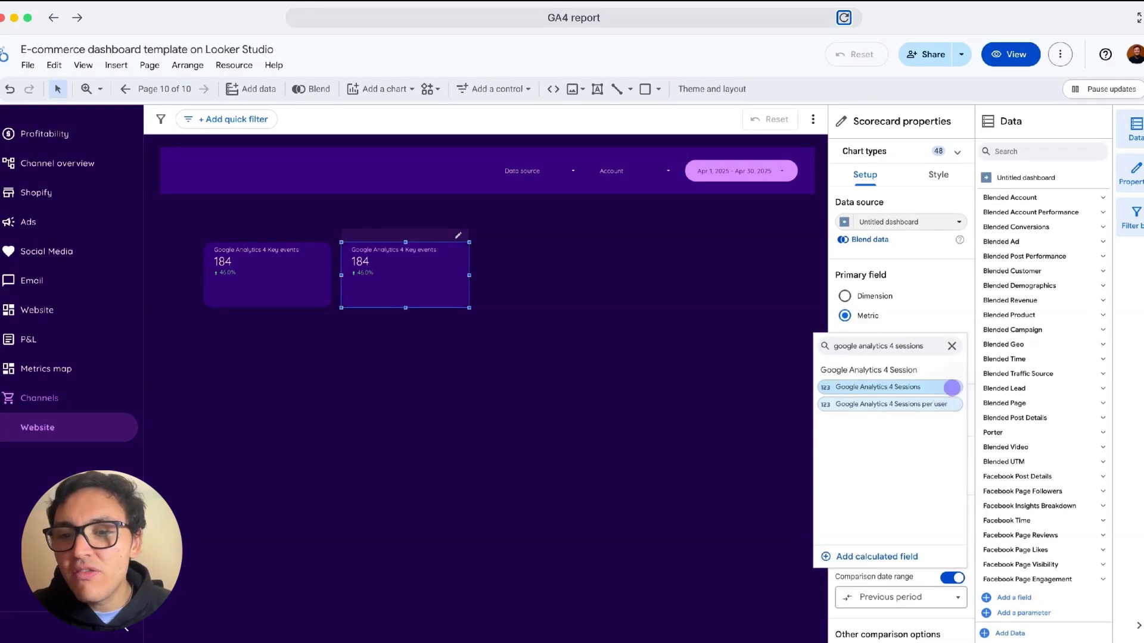
pyautogui.click(952, 388)
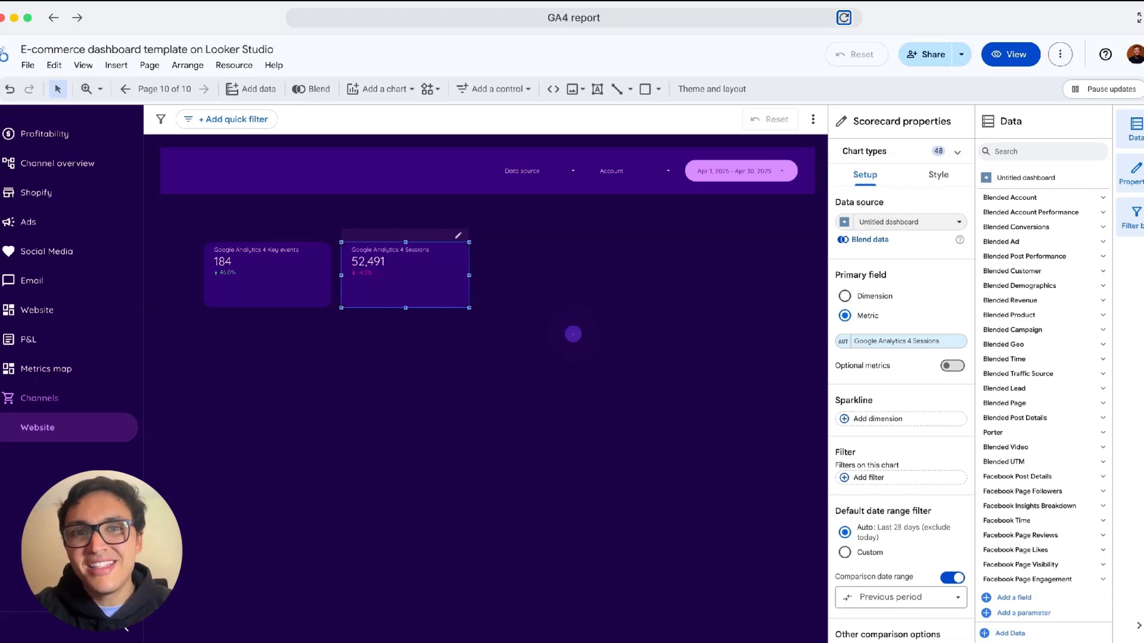
# - Insert a wide time series chart below the two scorecards, keeping Blended Date as its dimension
pyautogui.click(573, 334)
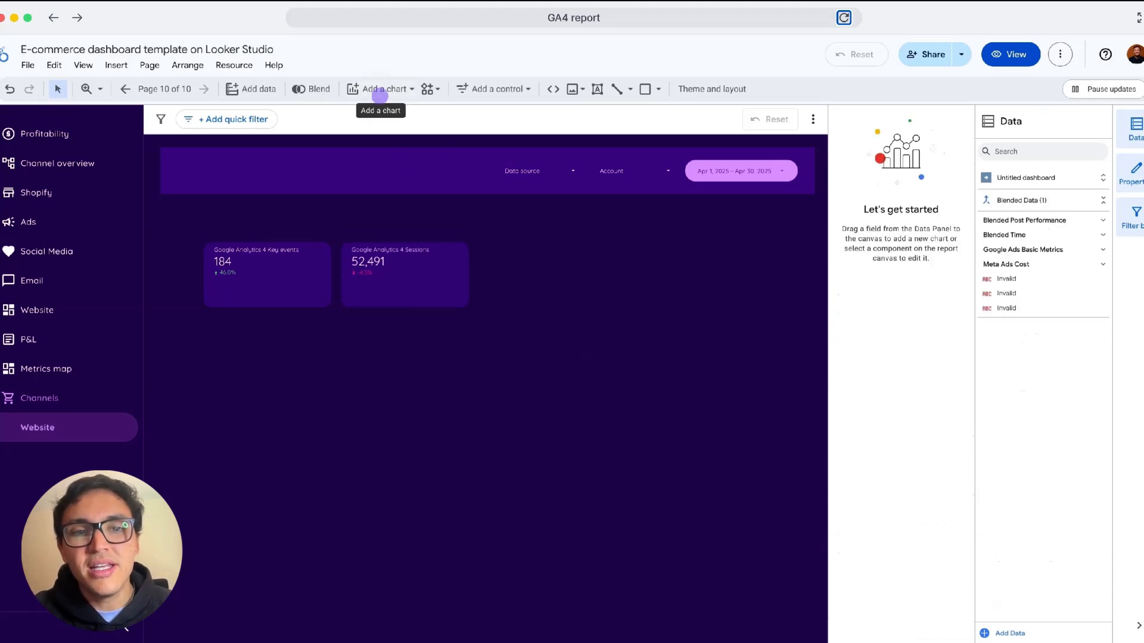
pyautogui.click(372, 88)
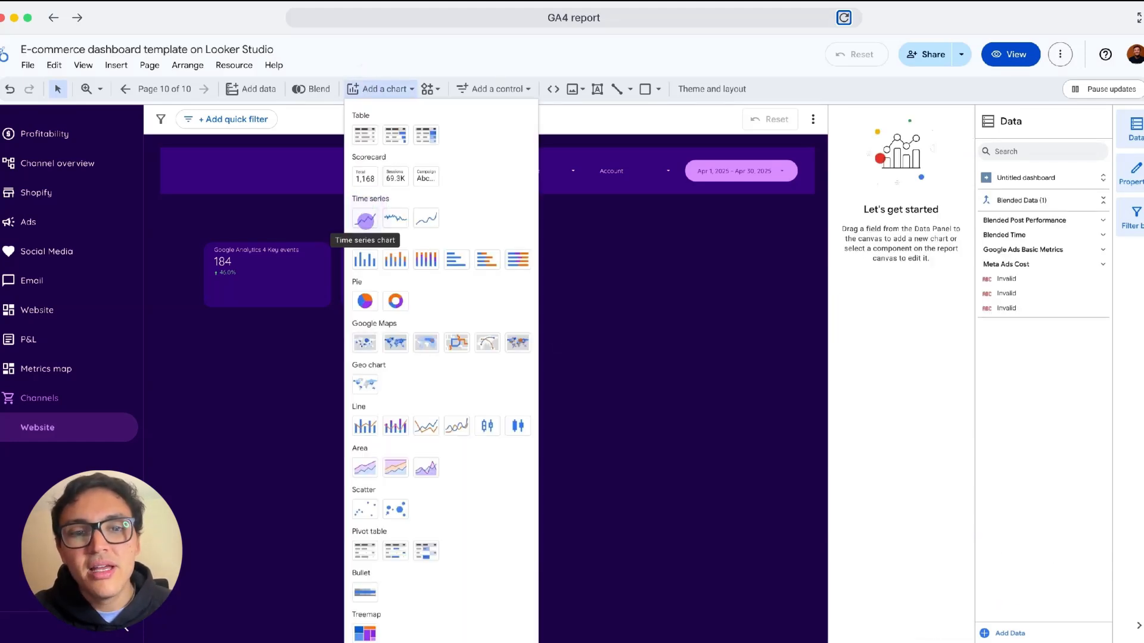
pyautogui.click(370, 181)
pyautogui.moveTo(203, 336); pyautogui.dragTo(812, 487)
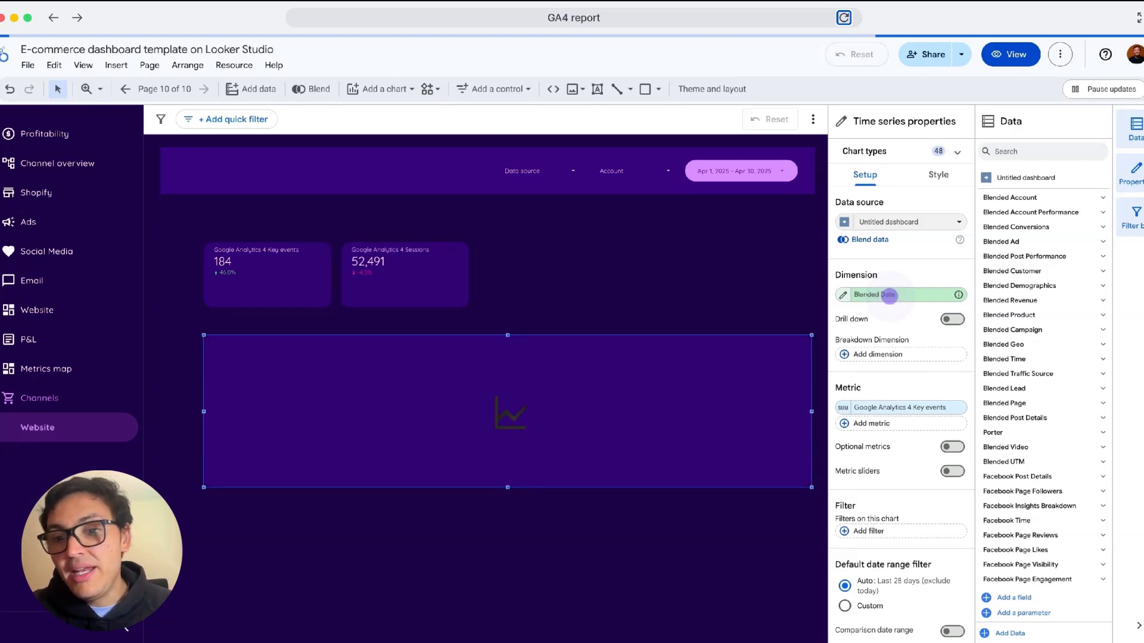
pyautogui.click(889, 296)
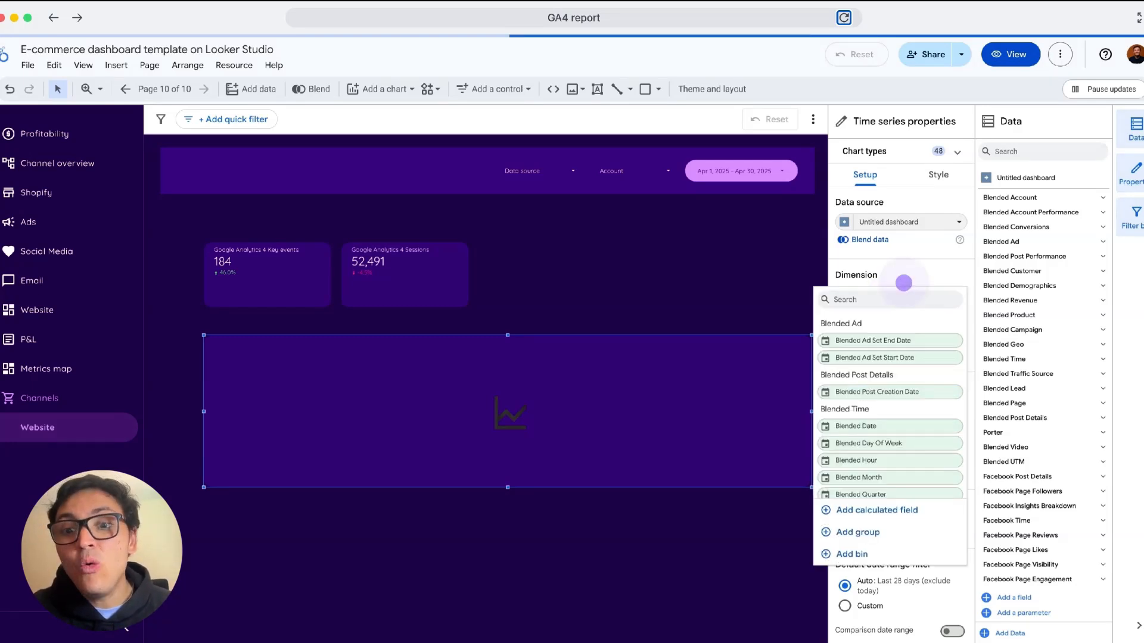
pyautogui.click(902, 282)
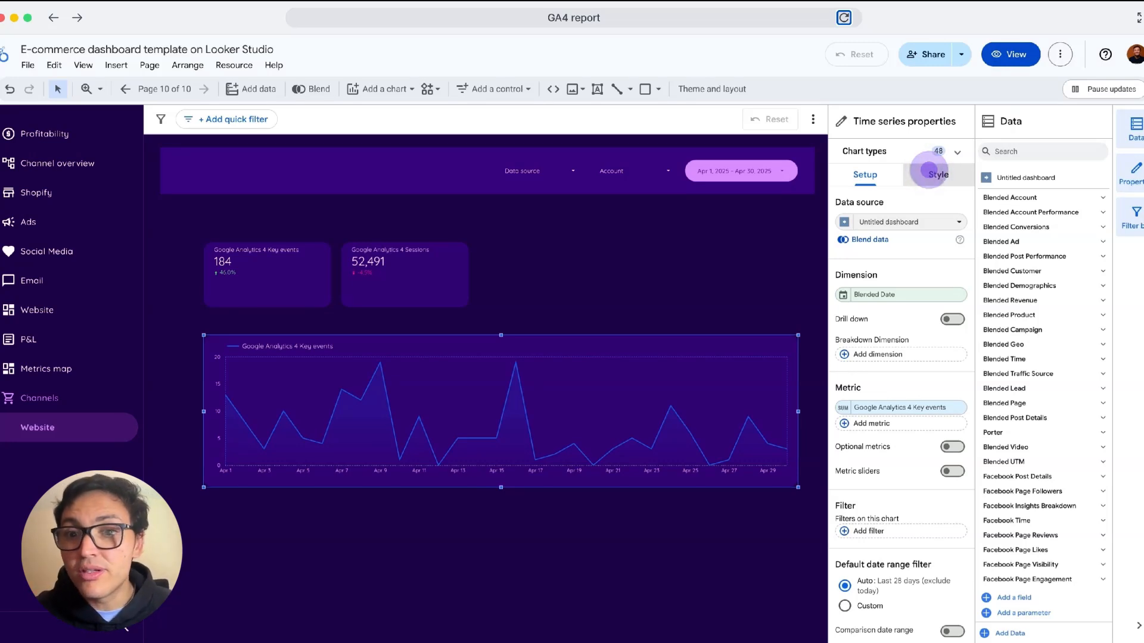
# - Change the time series line color to yellow and extend the chart's lower edge slightly
pyautogui.click(929, 173)
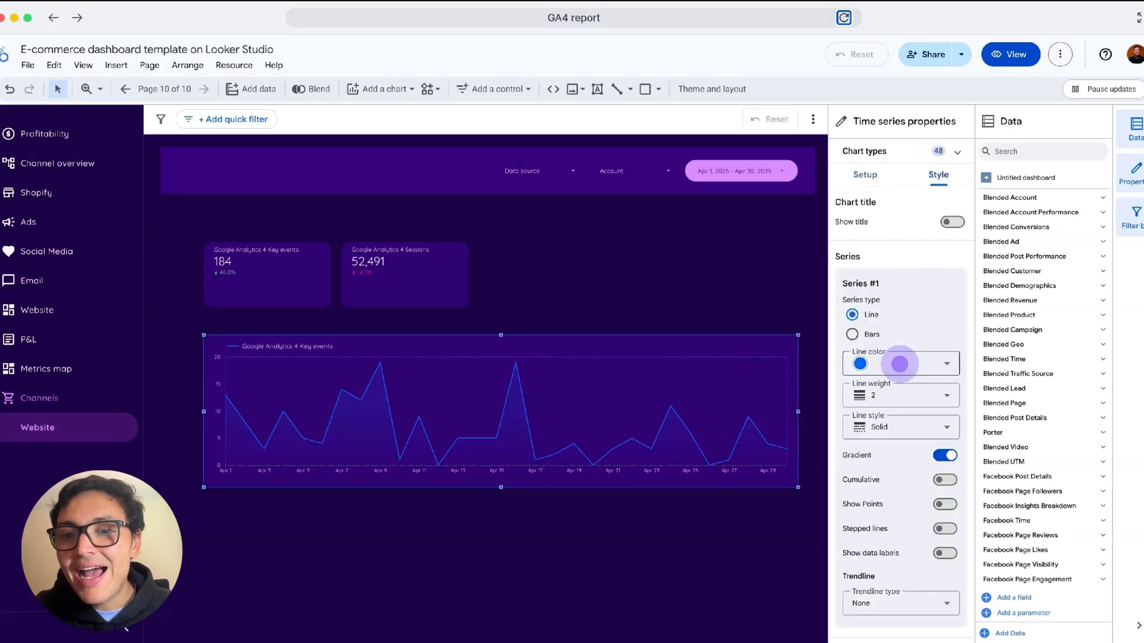
pyautogui.click(900, 365)
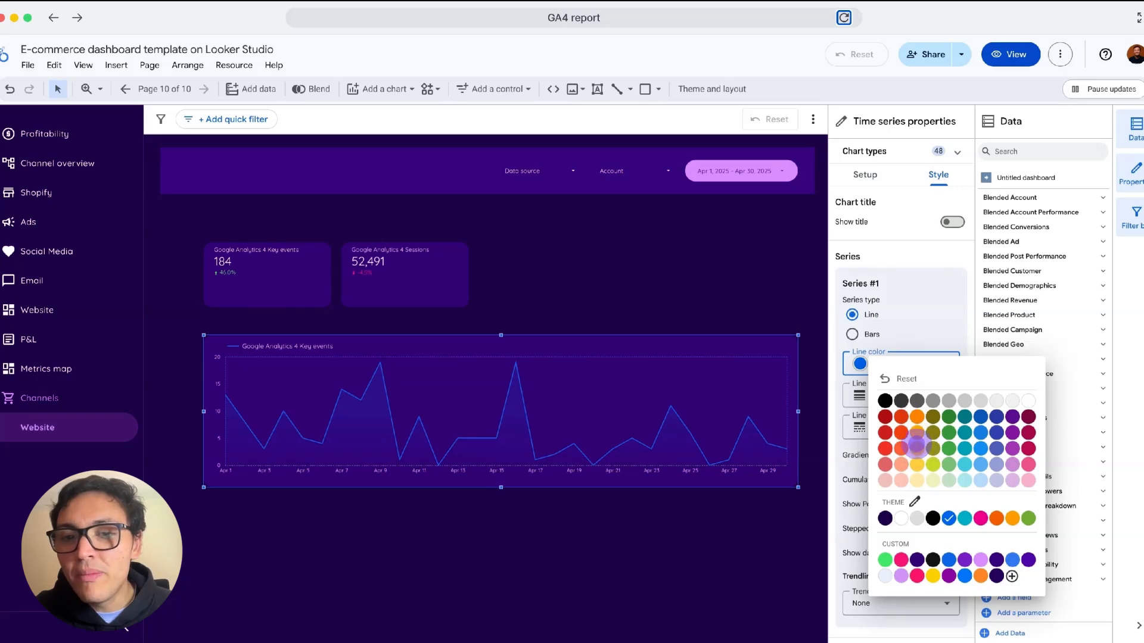
pyautogui.click(917, 447)
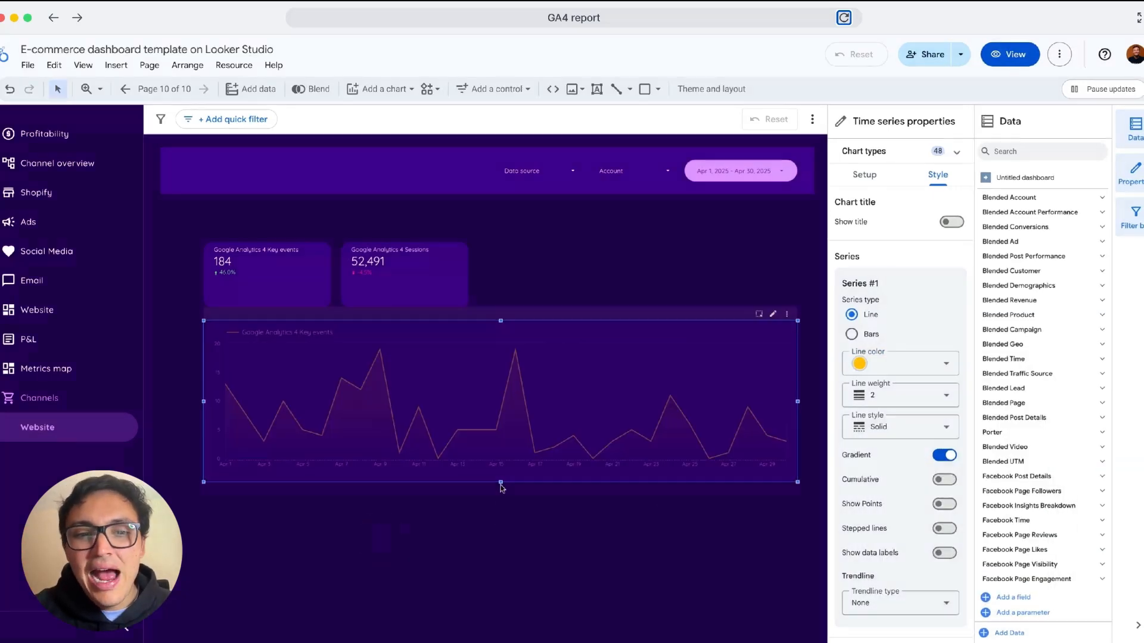
pyautogui.moveTo(501, 483); pyautogui.dragTo(501, 489)
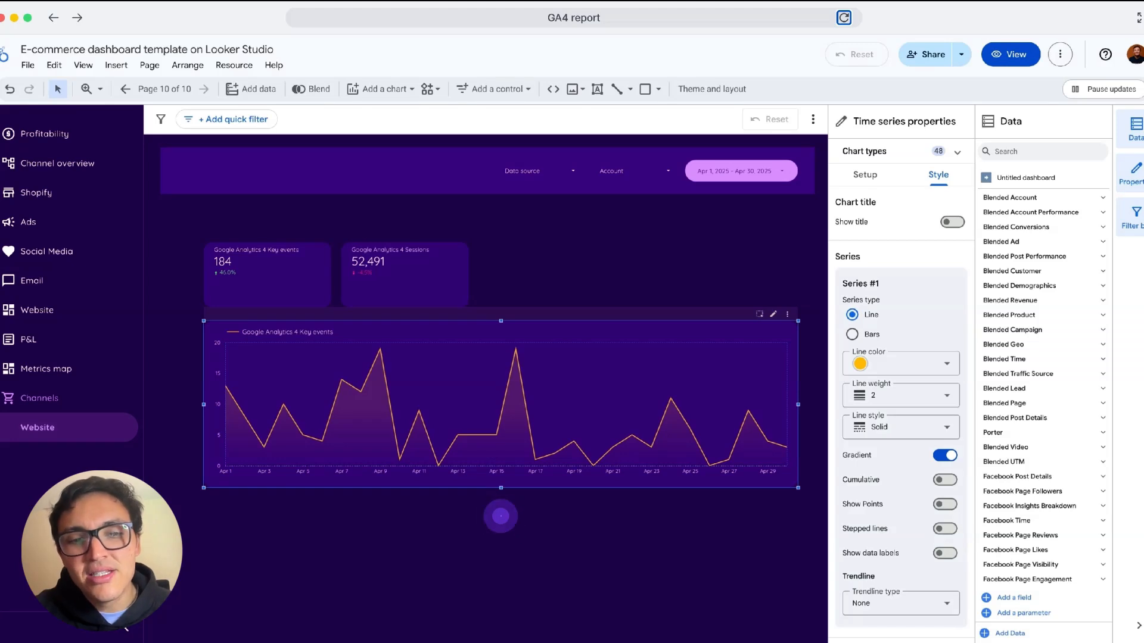
# - Insert a wide table with bars directly below the time series chart
pyautogui.click(501, 517)
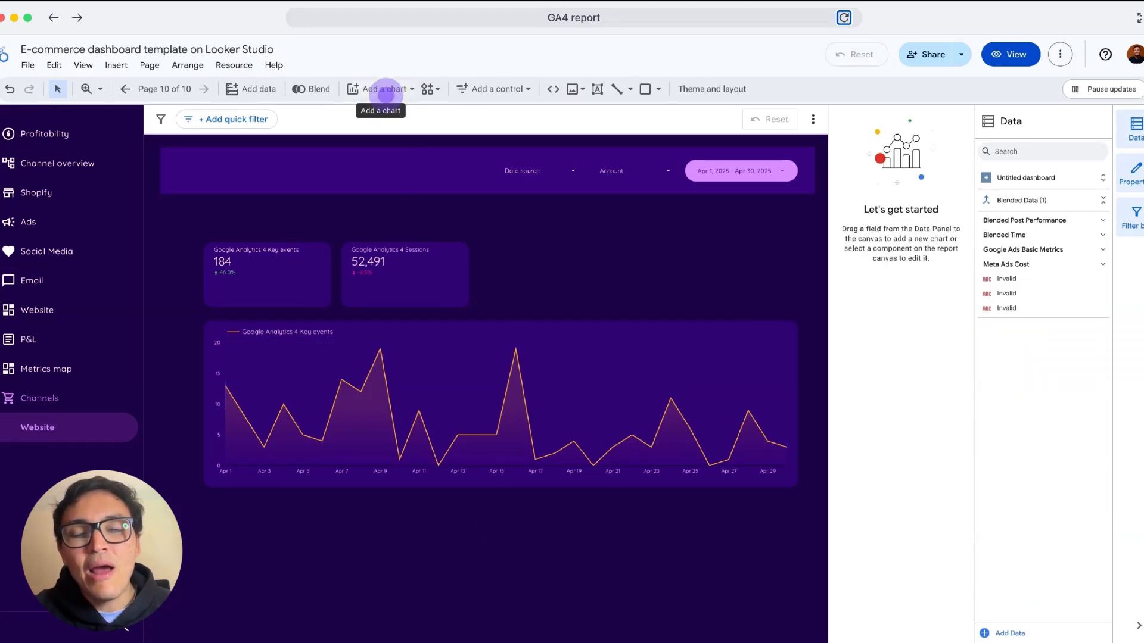
pyautogui.click(386, 89)
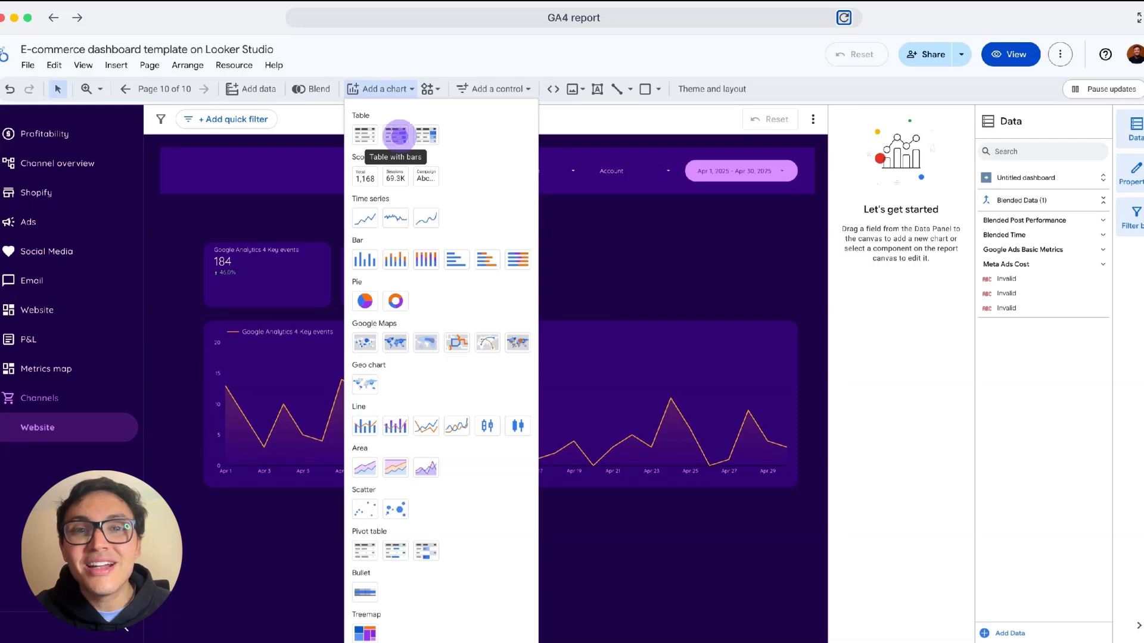
pyautogui.click(398, 135)
pyautogui.moveTo(204, 503); pyautogui.dragTo(812, 590)
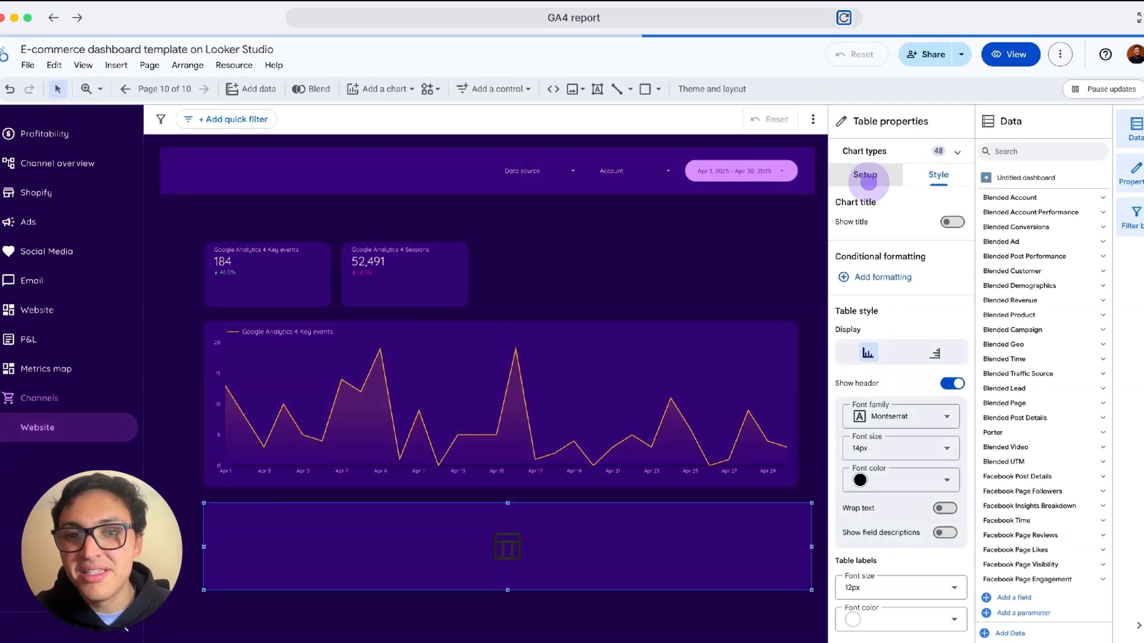
# - Replace the new table's Blended Date dimension with Google Analytics 4 Source
pyautogui.click(865, 176)
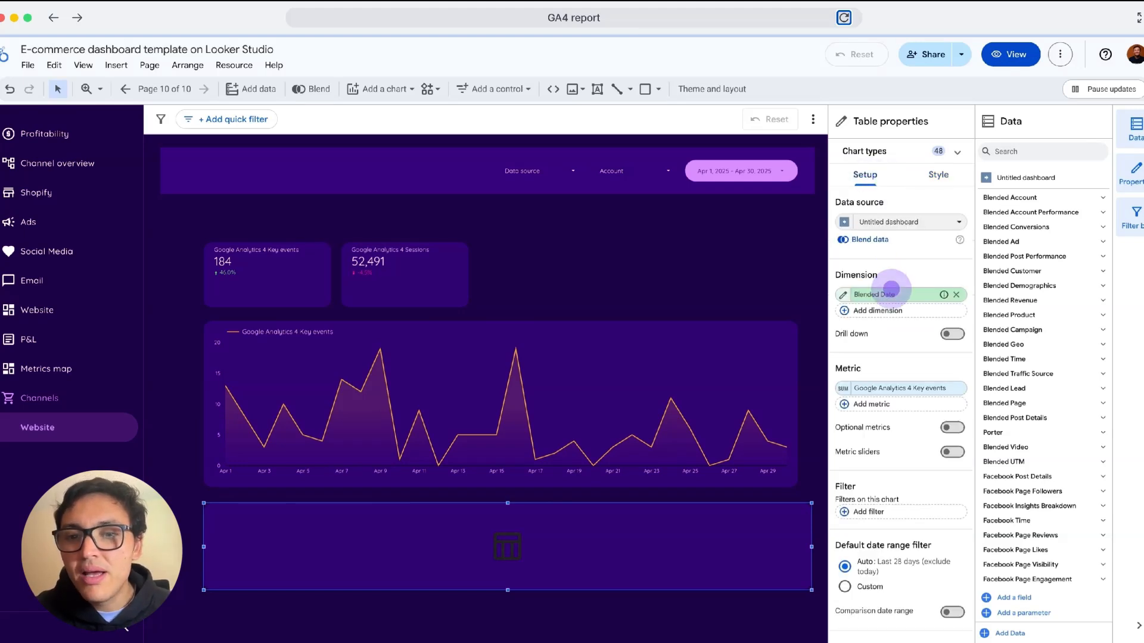
pyautogui.click(893, 295)
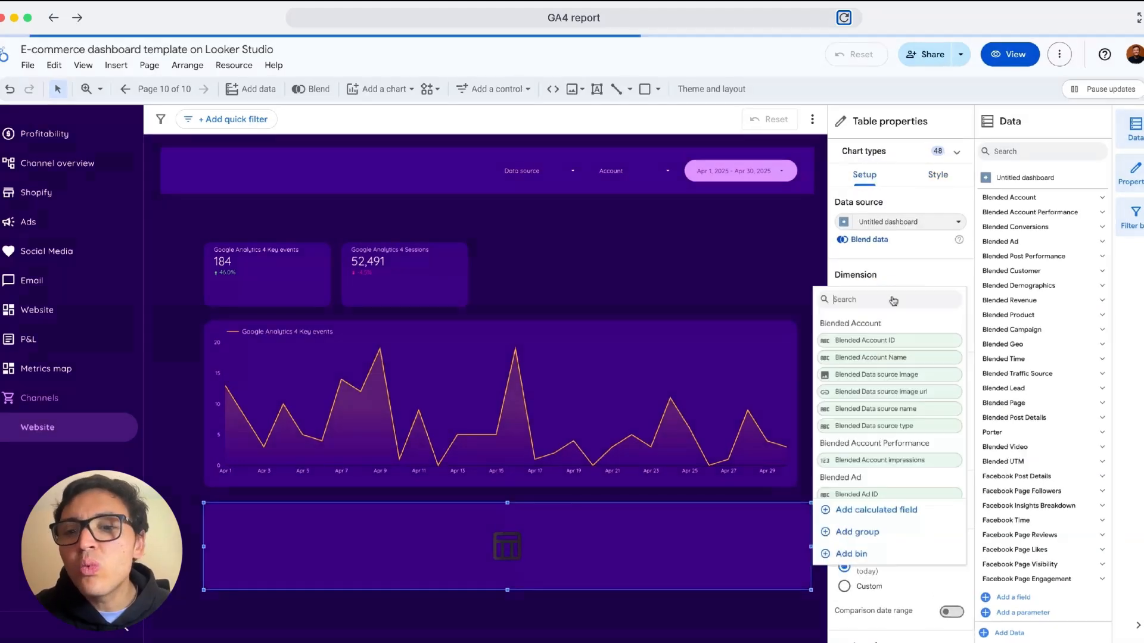
pyautogui.write('google and')
pyautogui.write('lytics')
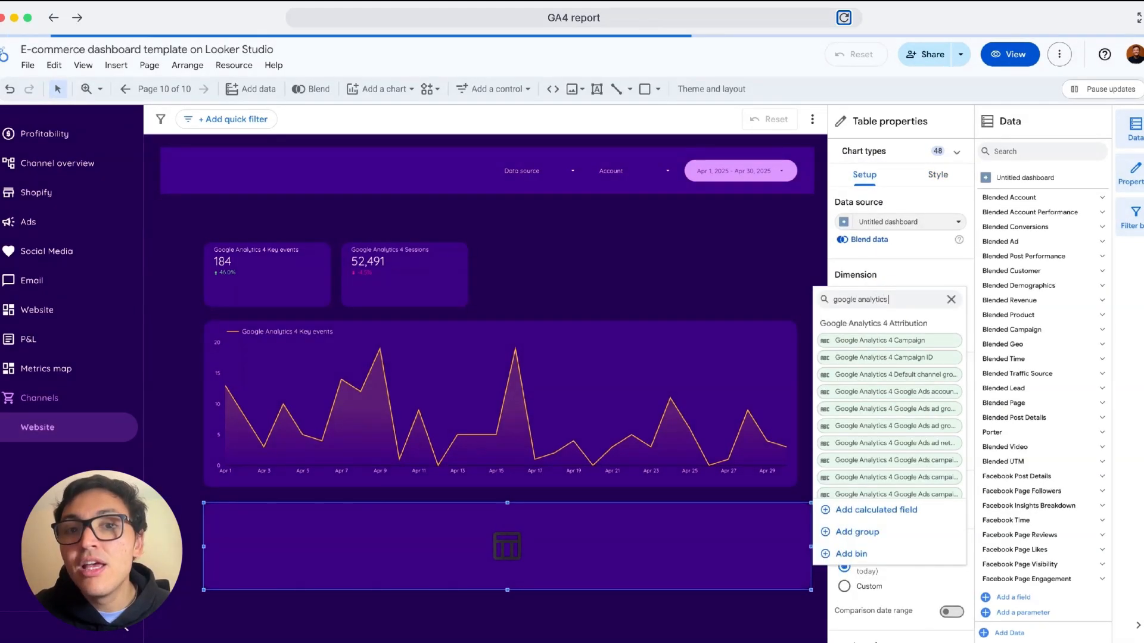
pyautogui.write(' 4 u')
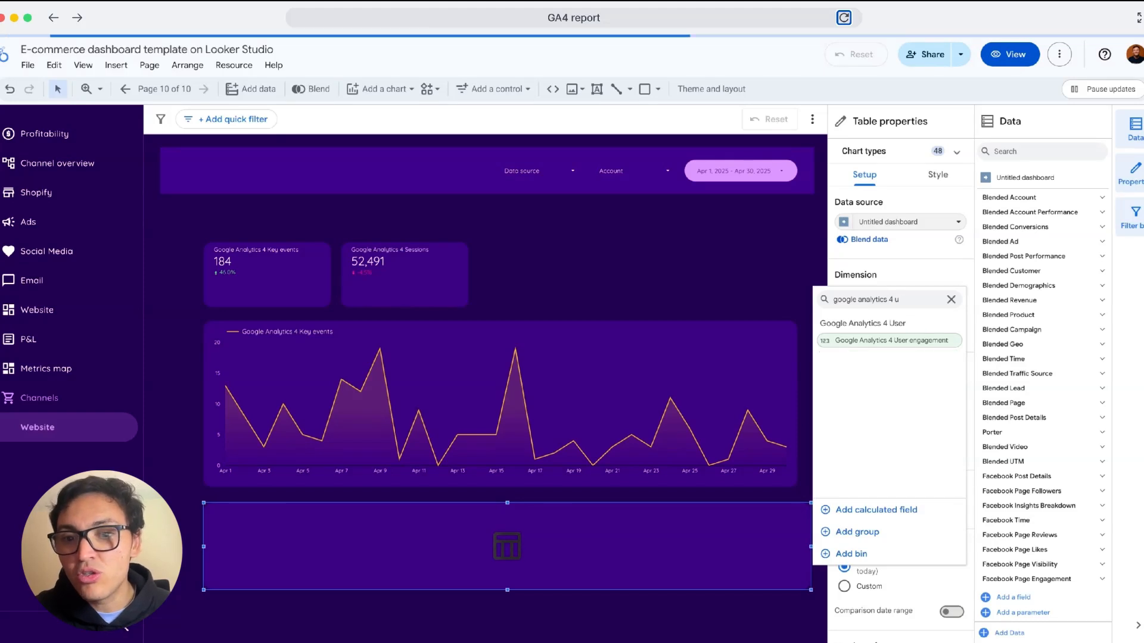
pyautogui.press('BackSpace')
pyautogui.press('BackSpace')
pyautogui.write('source')
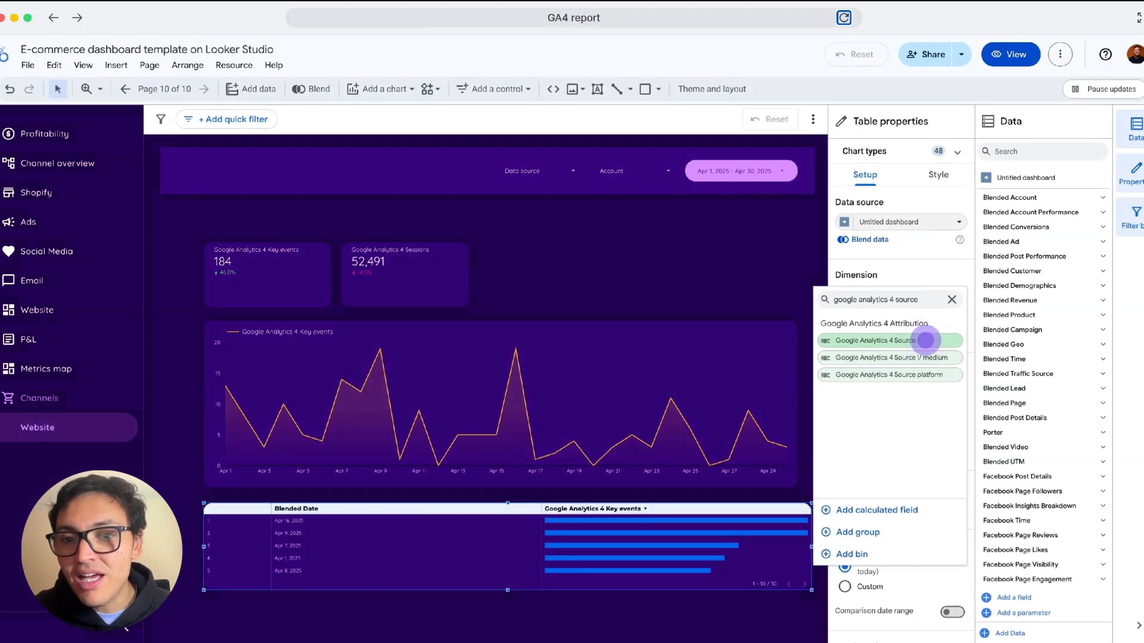
pyautogui.click(926, 340)
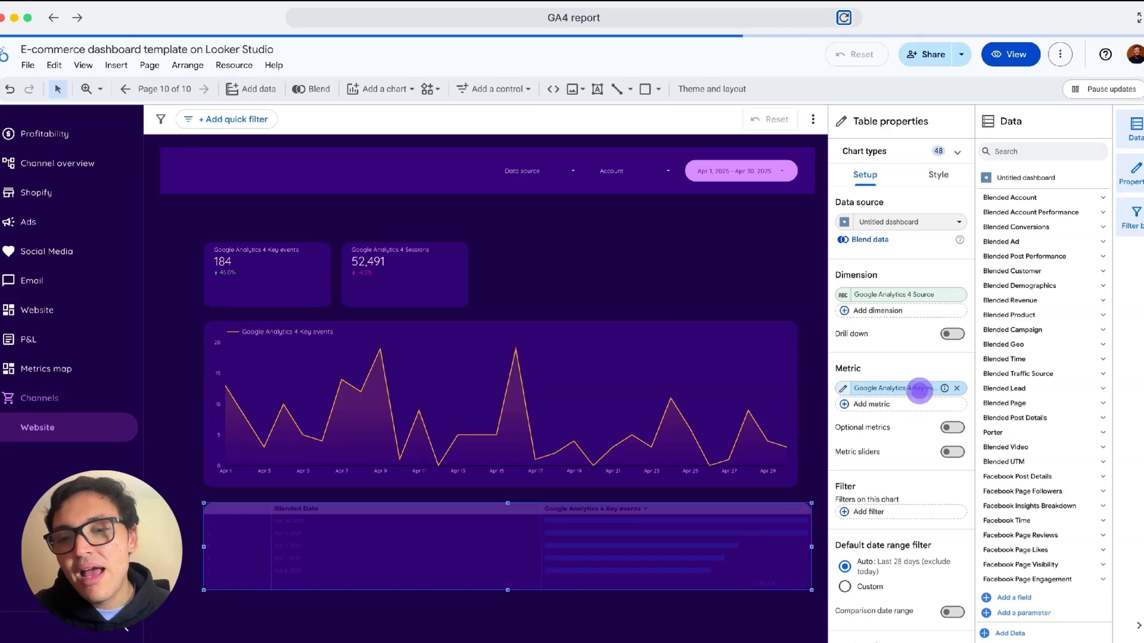
# - Change the source table's metric to Google Analytics 4 Sessions
pyautogui.click(919, 390)
pyautogui.write('google analytics 4 sessions')
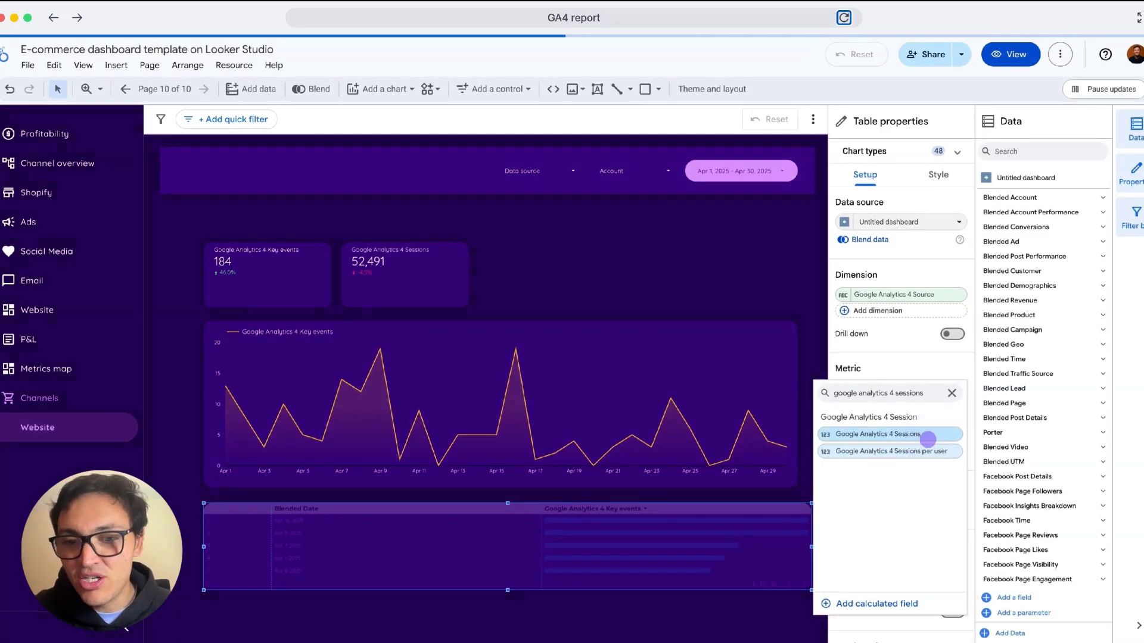
pyautogui.click(927, 434)
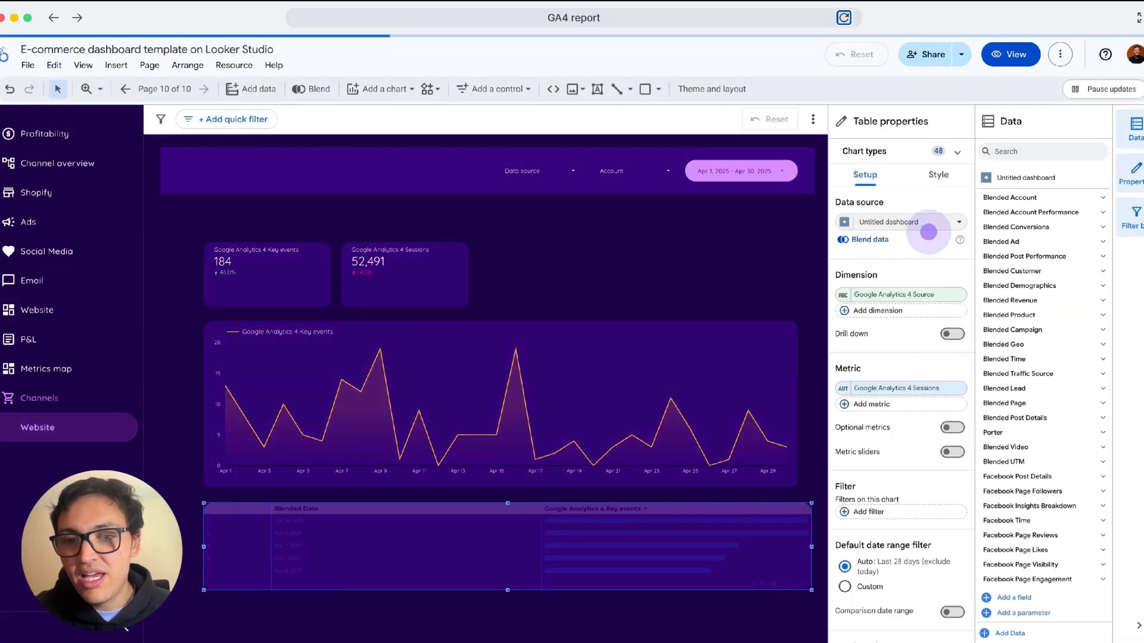
# - Make the source table's header background transparent and set its header font color to white
pyautogui.click(938, 175)
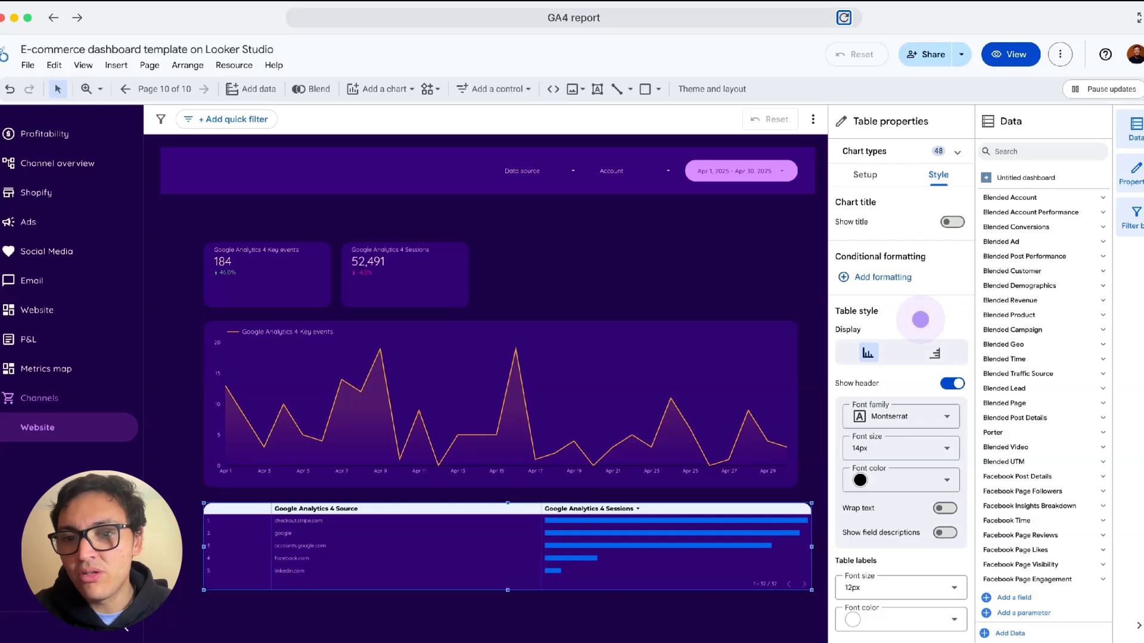
pyautogui.scroll(-3, 920, 319)
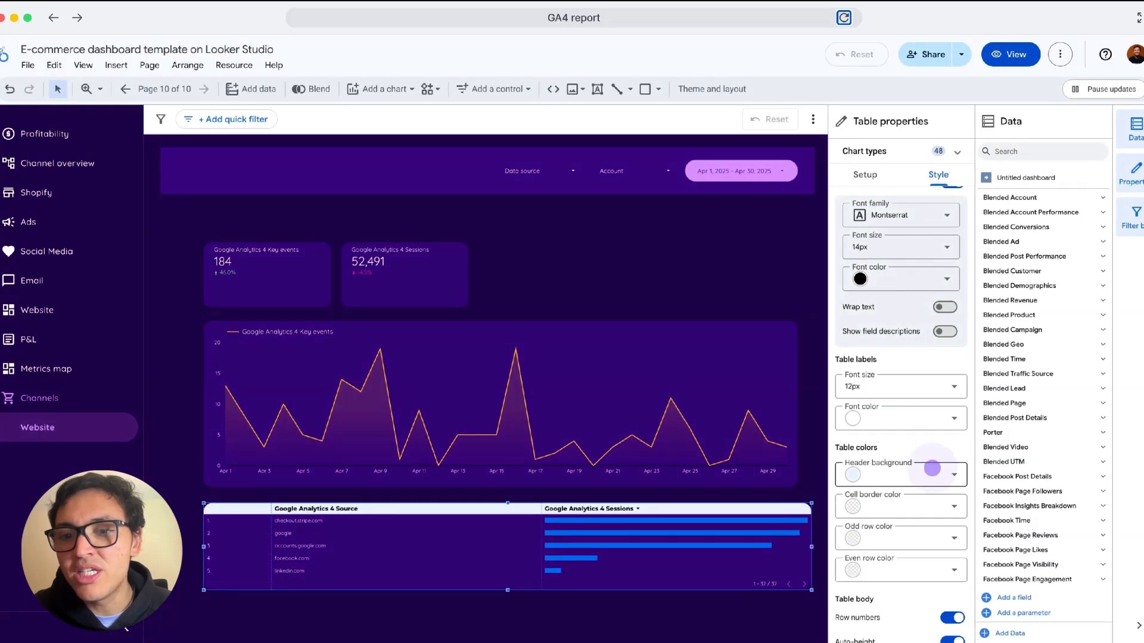
pyautogui.click(932, 468)
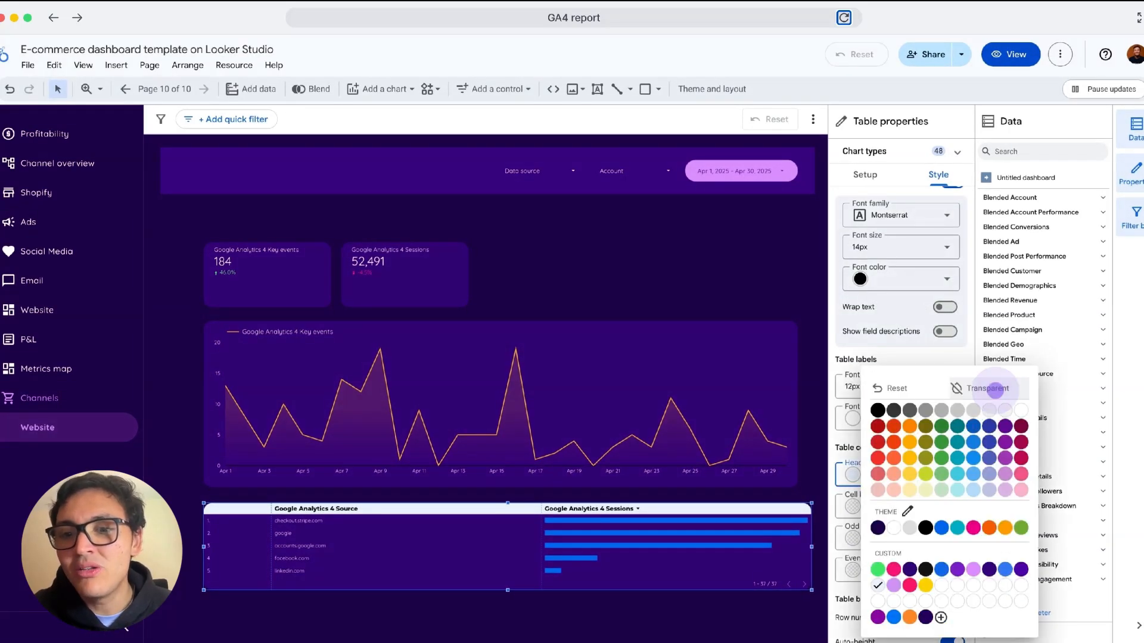
pyautogui.click(994, 389)
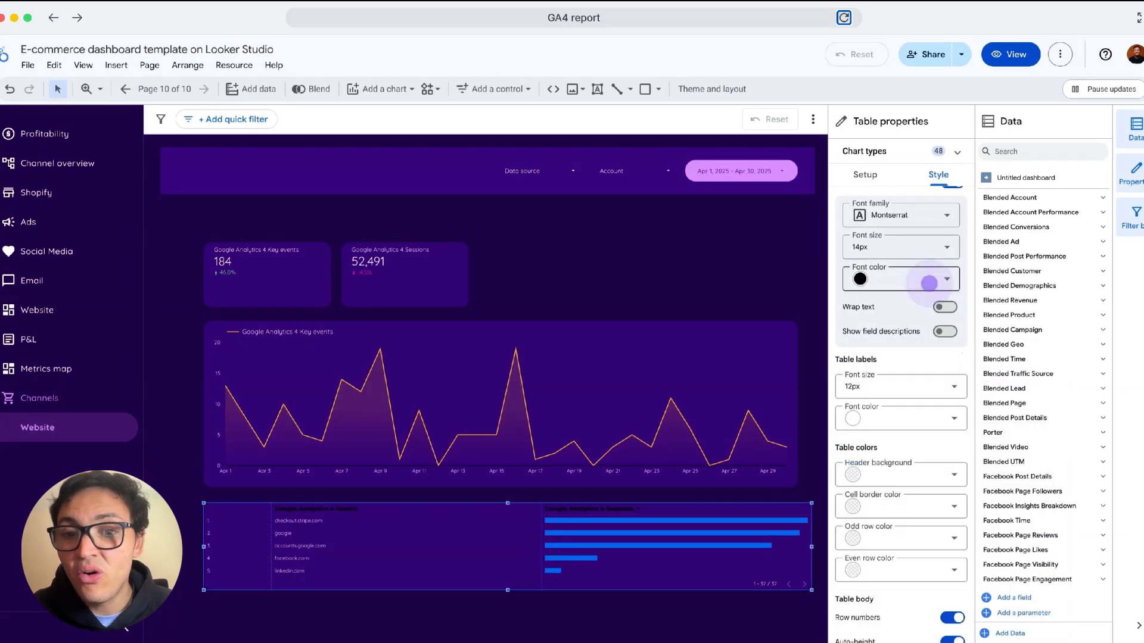
pyautogui.click(928, 283)
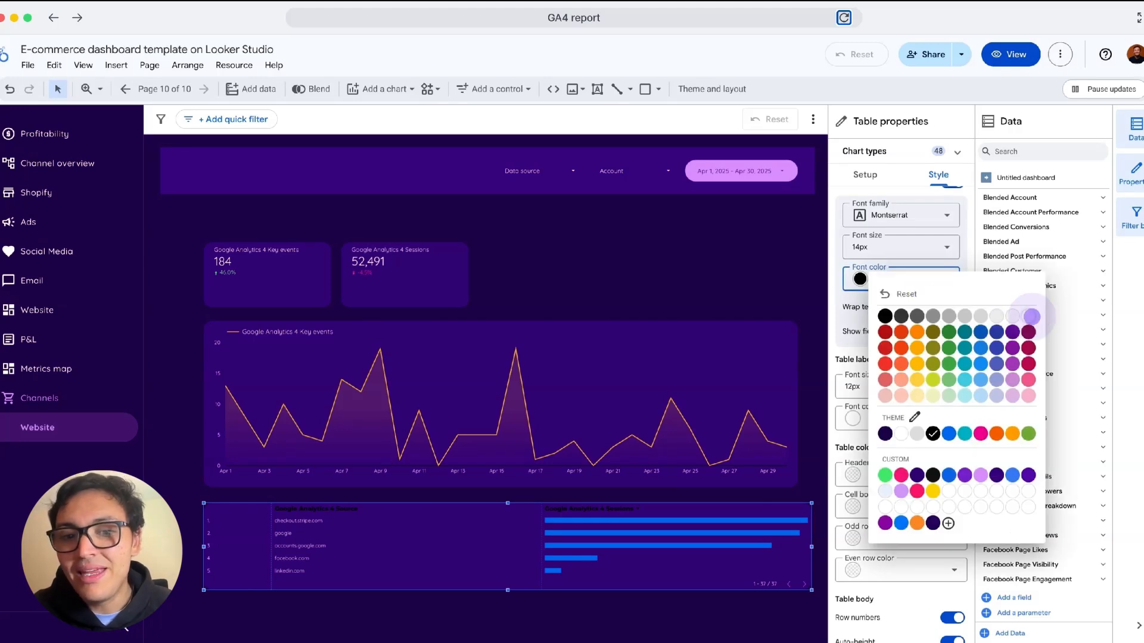
pyautogui.click(1032, 317)
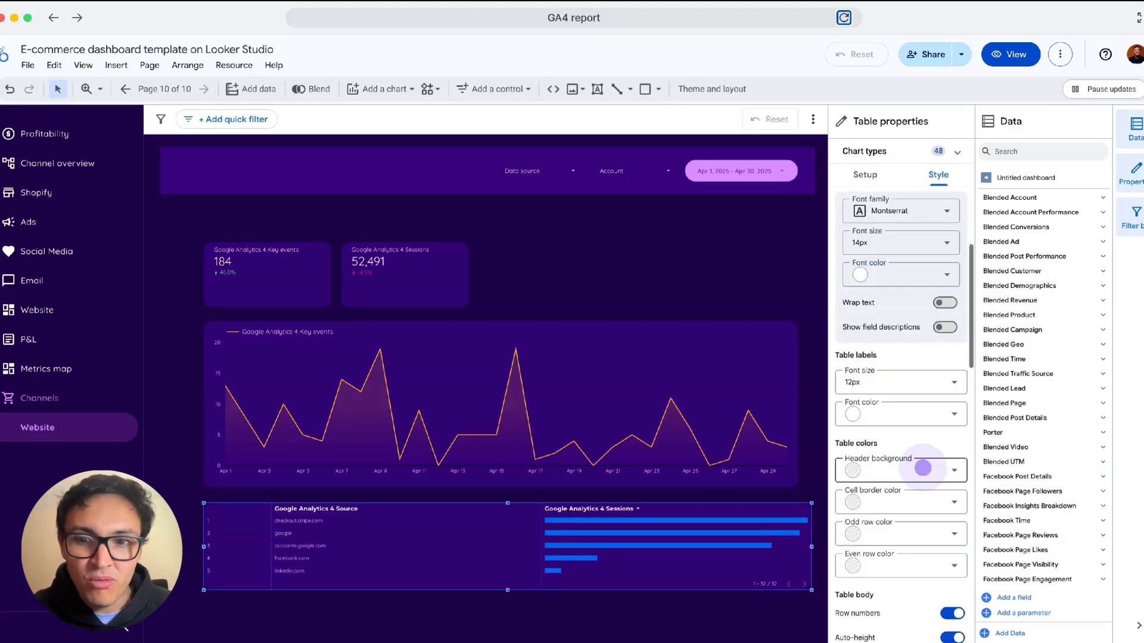
# - Turn off row numbers in the source table
pyautogui.scroll(3, 922, 467)
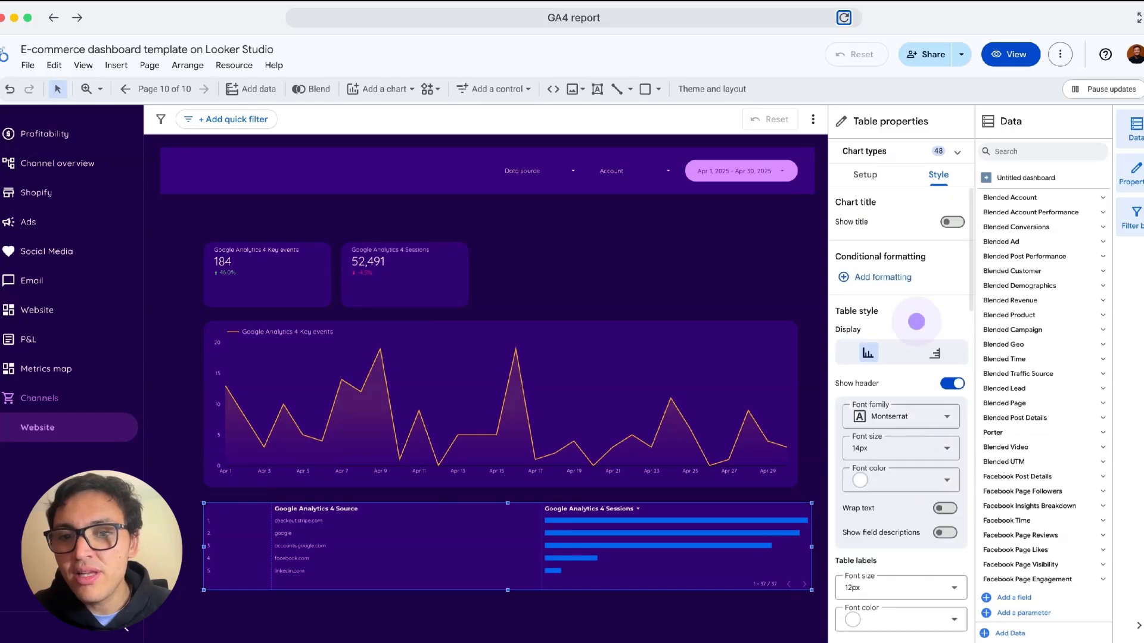
pyautogui.scroll(-6, 916, 322)
pyautogui.scroll(6, 917, 324)
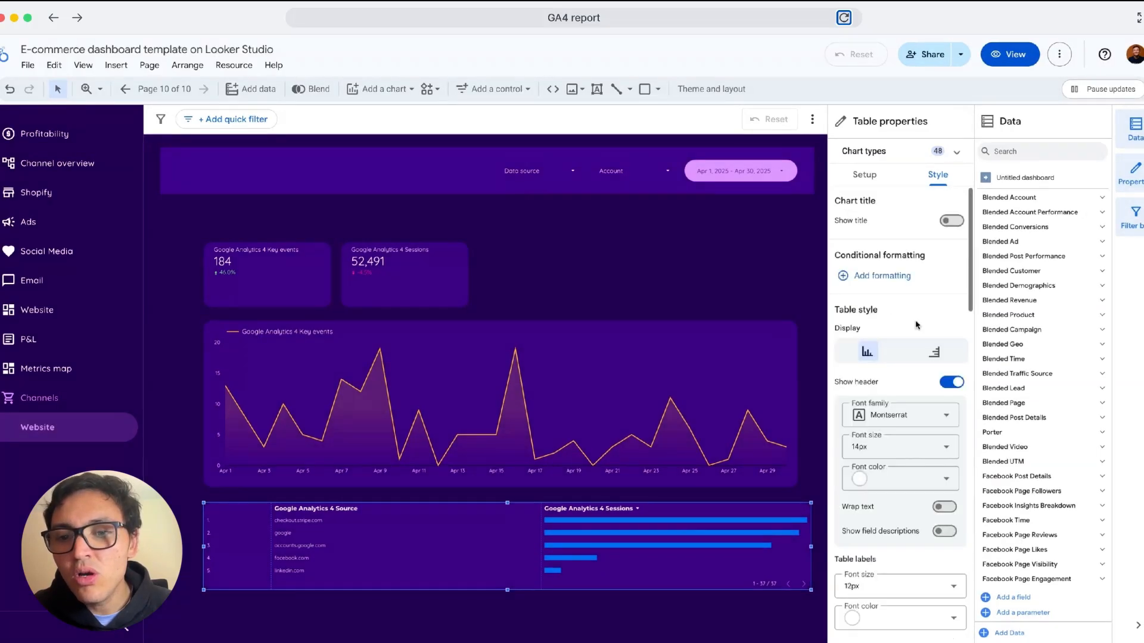
pyautogui.scroll(-6, 917, 324)
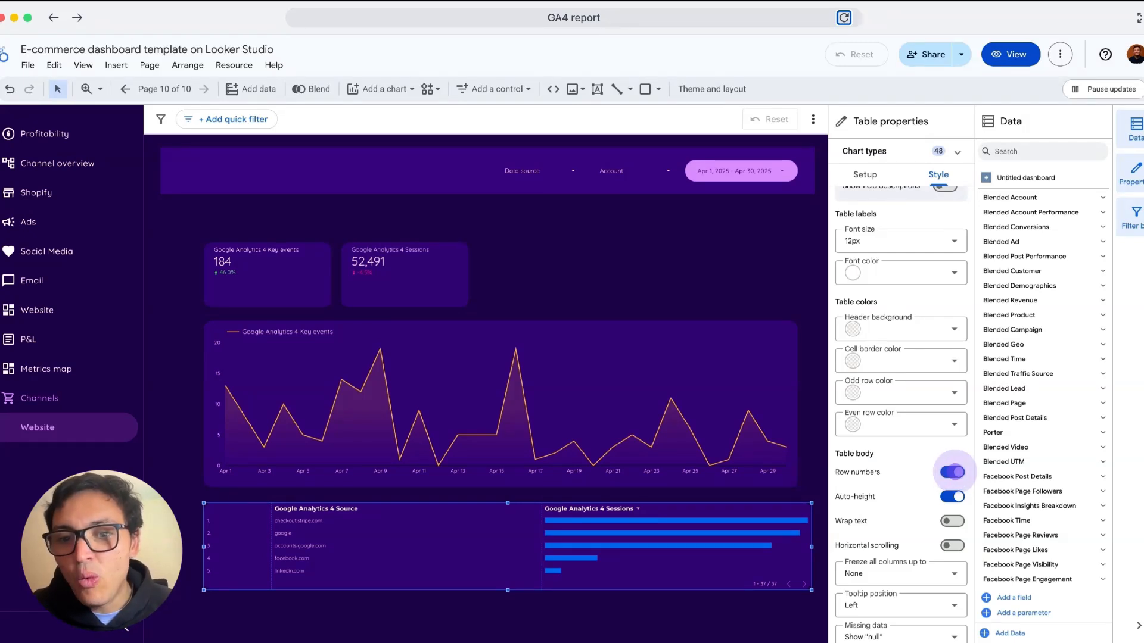
pyautogui.click(953, 471)
# - Color the table's Sessions bars yellow and show the number beside each bar
pyautogui.scroll(-8, 954, 472)
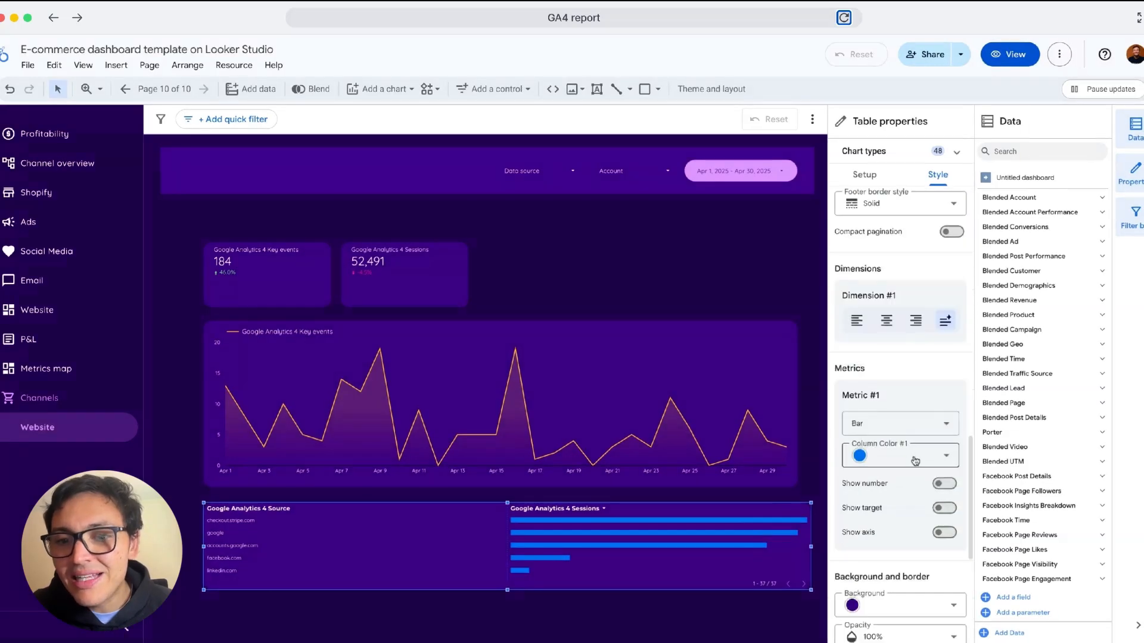
pyautogui.click(914, 457)
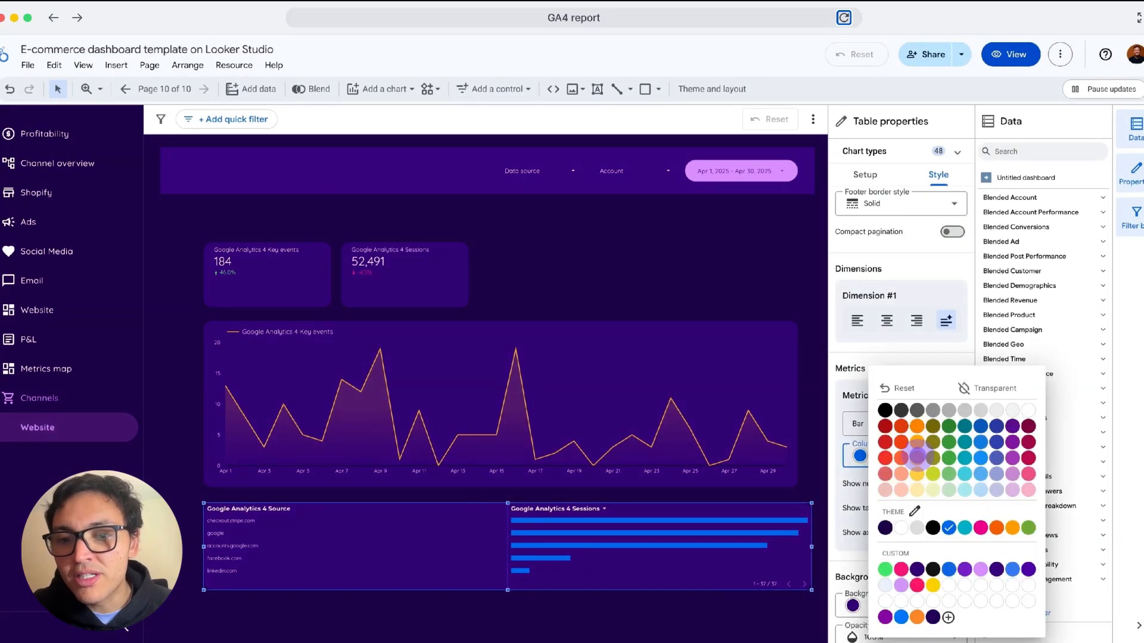
pyautogui.click(917, 456)
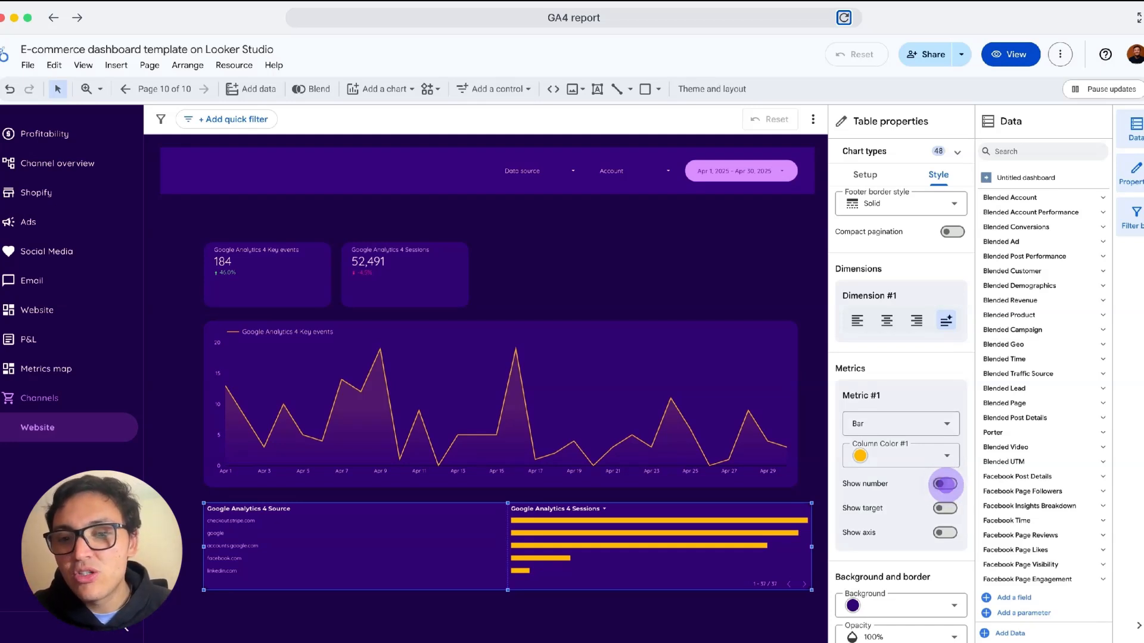
pyautogui.click(945, 484)
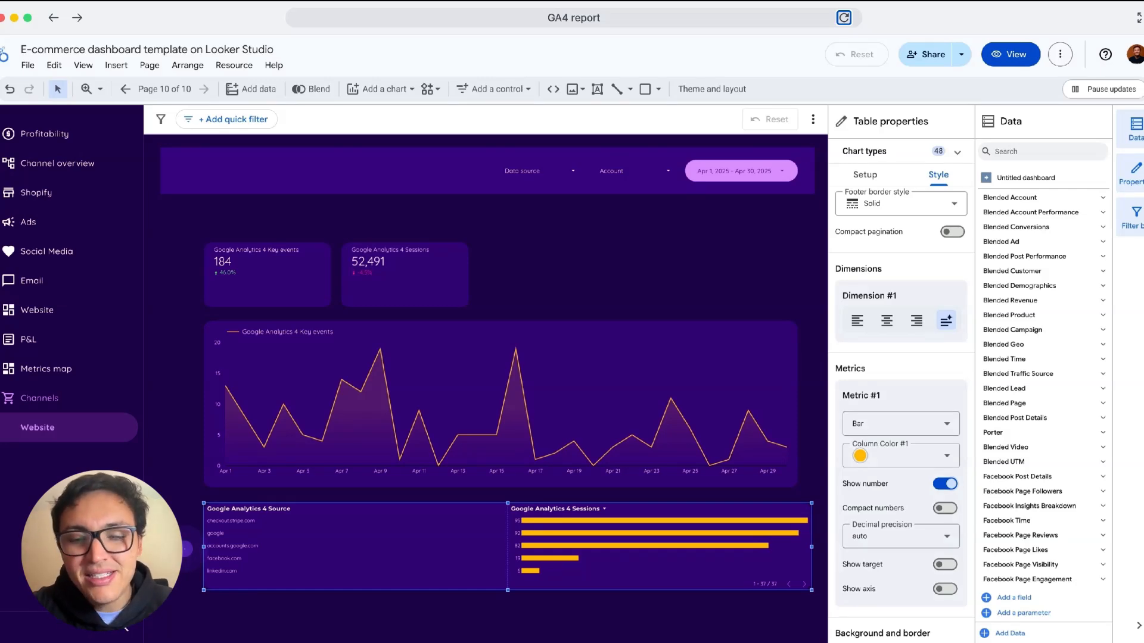
# - Narrow the source table to the time series chart's width and move all scorecards and charts up slightly together
pyautogui.moveTo(812, 547); pyautogui.dragTo(798, 547)
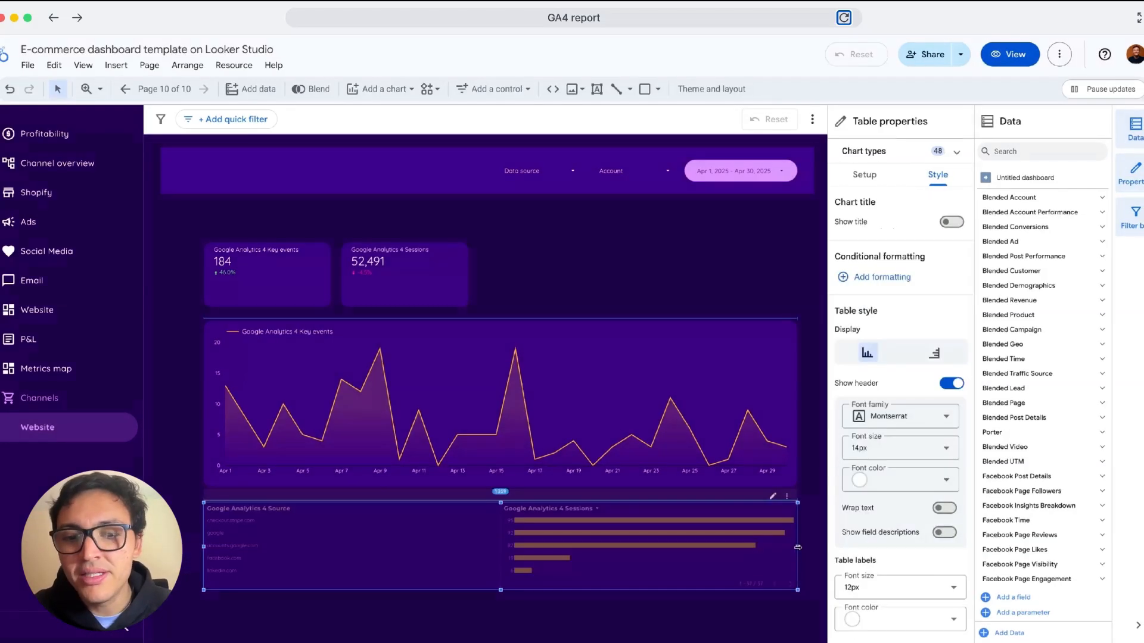
pyautogui.moveTo(190, 216); pyautogui.dragTo(742, 543)
pyautogui.moveTo(679, 564); pyautogui.dragTo(678, 536)
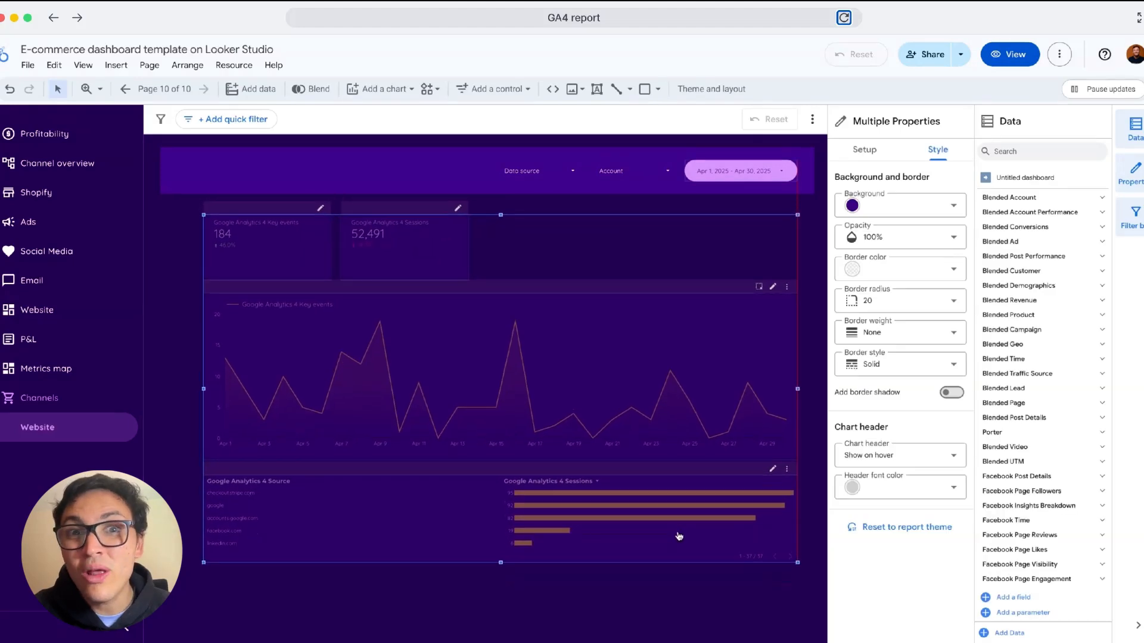
pyautogui.click(677, 536)
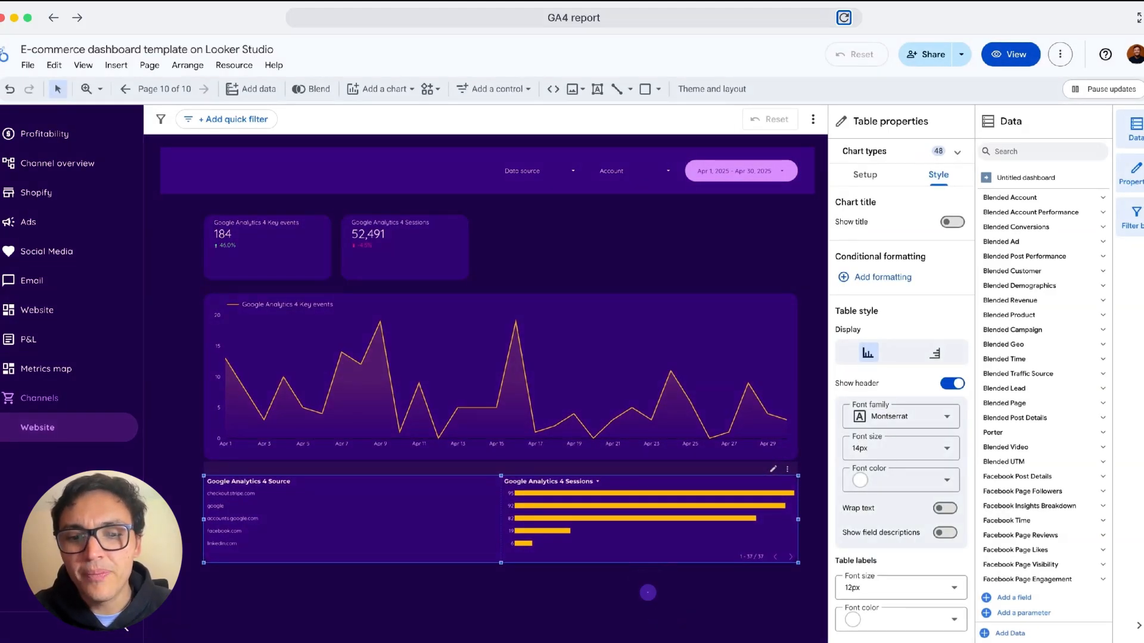
pyautogui.click(648, 593)
# - Duplicate the source table and place the copy directly below the original, aligned with it
pyautogui.click(472, 532)
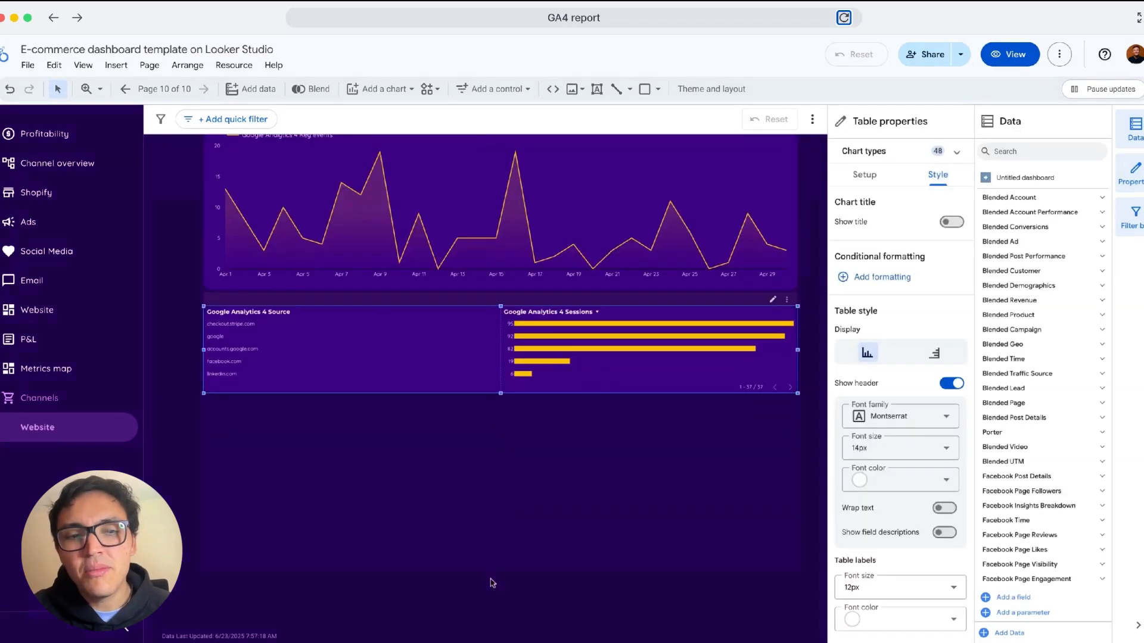
pyautogui.press('super+v')
pyautogui.moveTo(392, 387); pyautogui.dragTo(384, 498)
# - Change the duplicate table's dimension to Google Analytics 4 Page title
pyautogui.click(865, 174)
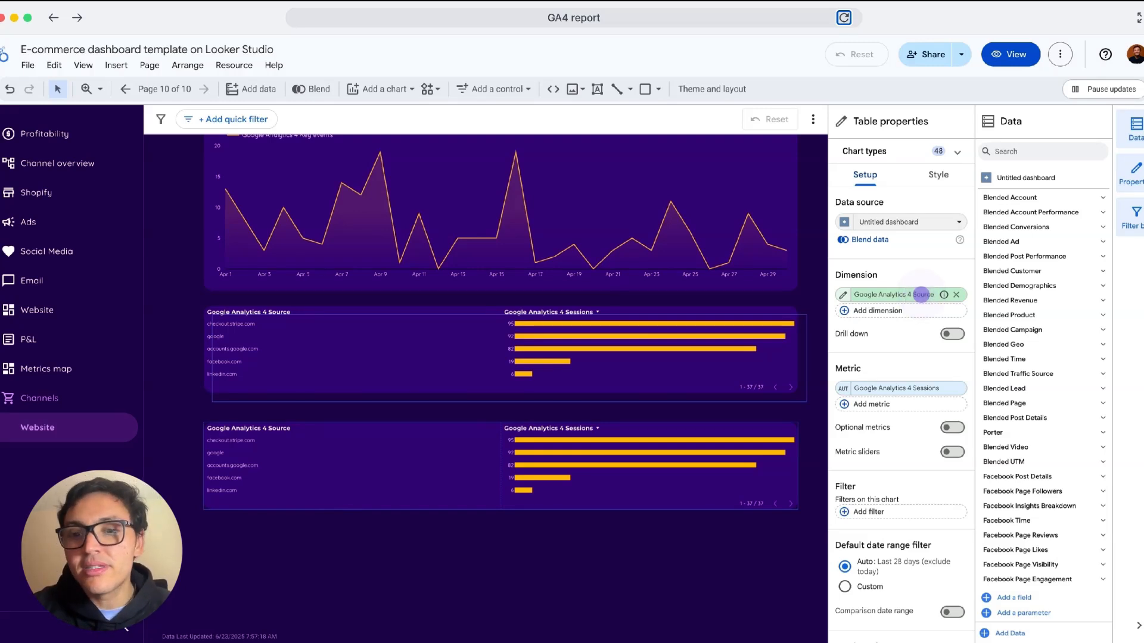
pyautogui.click(922, 295)
pyautogui.write('google analytics 4 f')
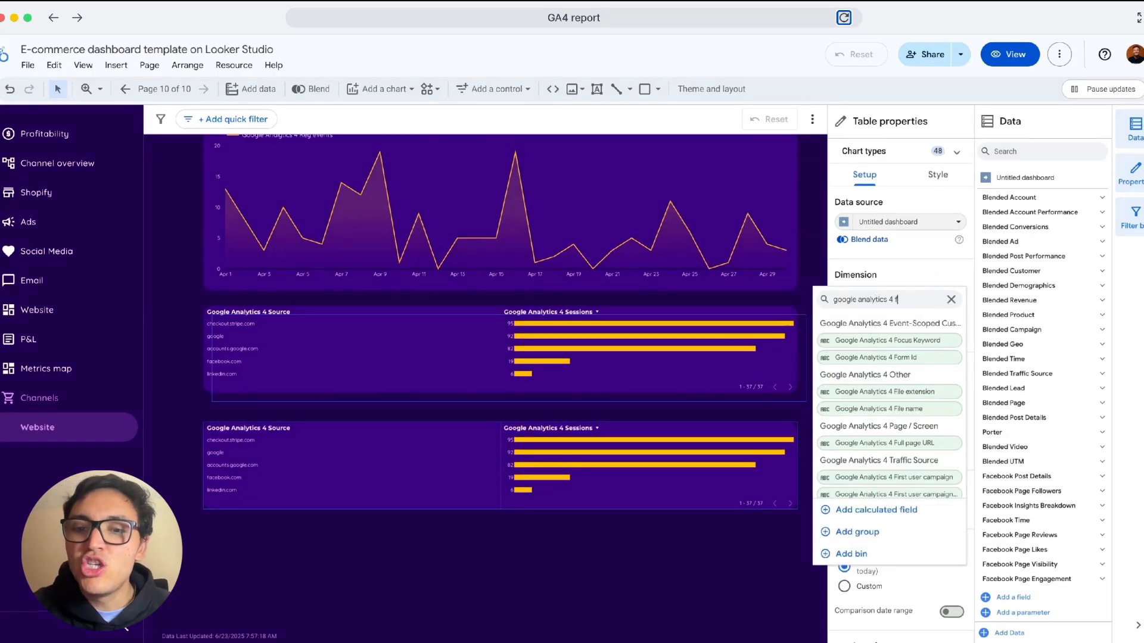
pyautogui.press('BackSpace')
pyautogui.write('page title')
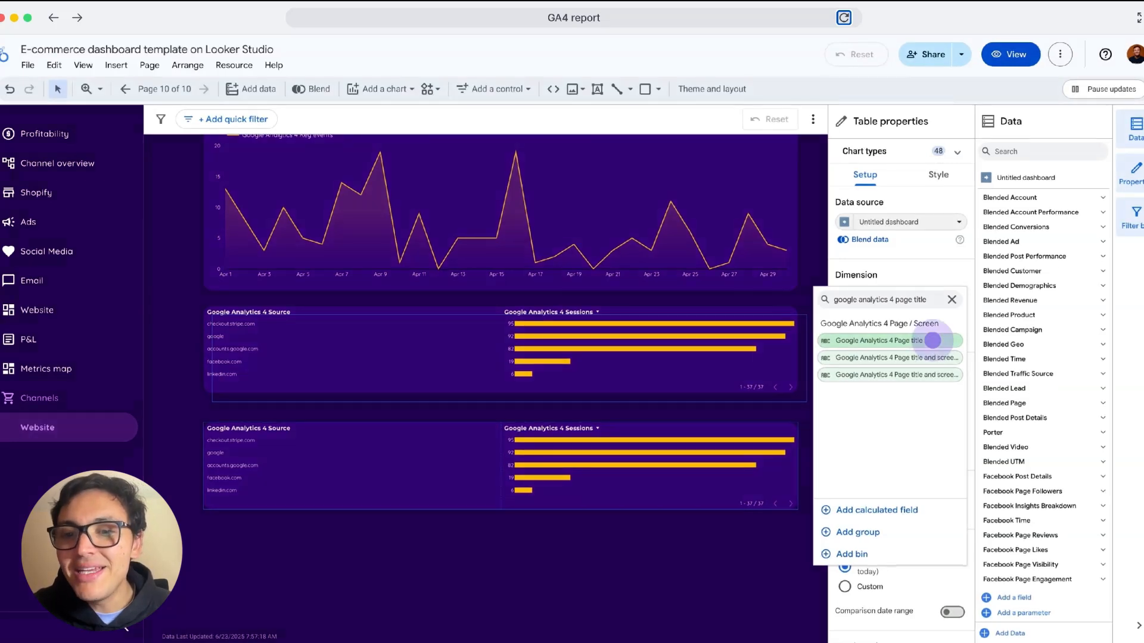
pyautogui.click(932, 340)
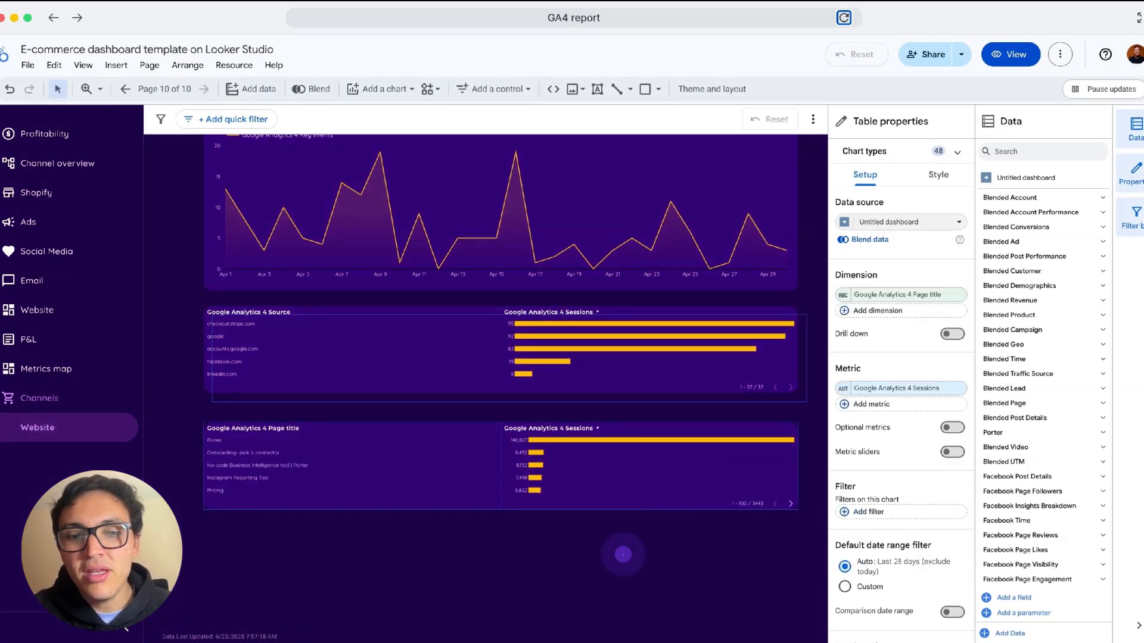
pyautogui.click(623, 555)
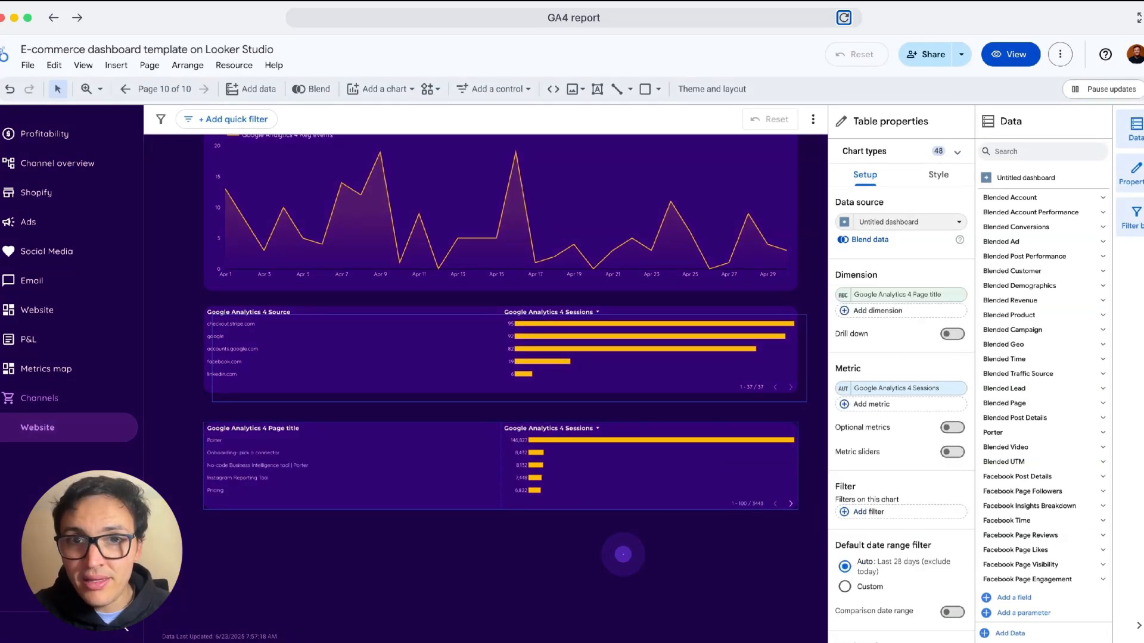
pyautogui.click(623, 554)
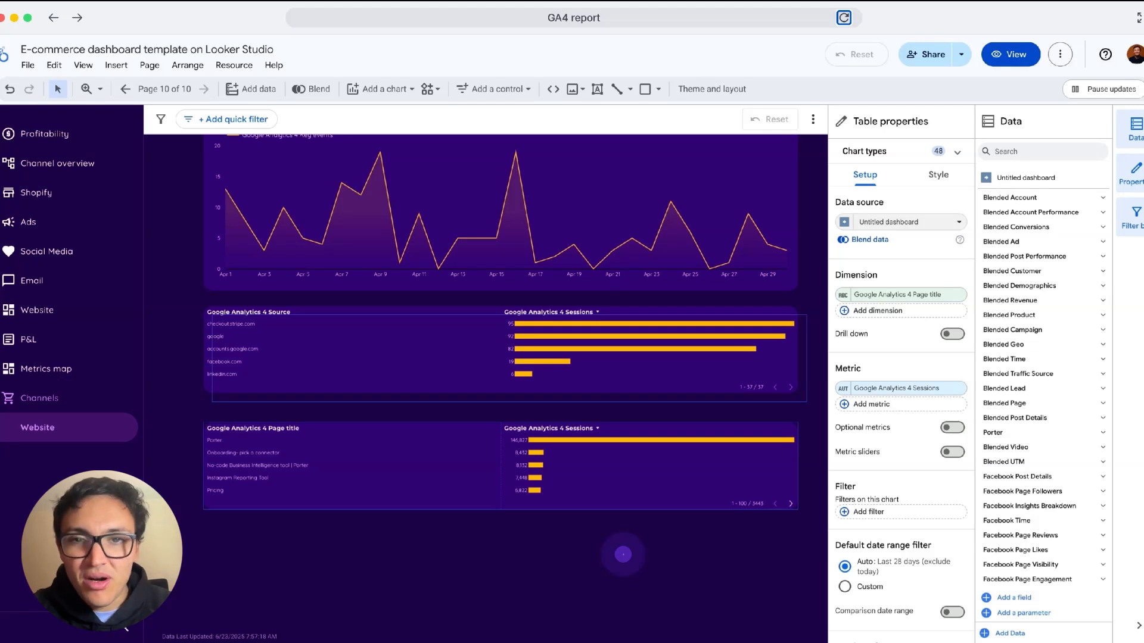
pyautogui.click(623, 554)
pyautogui.click(623, 555)
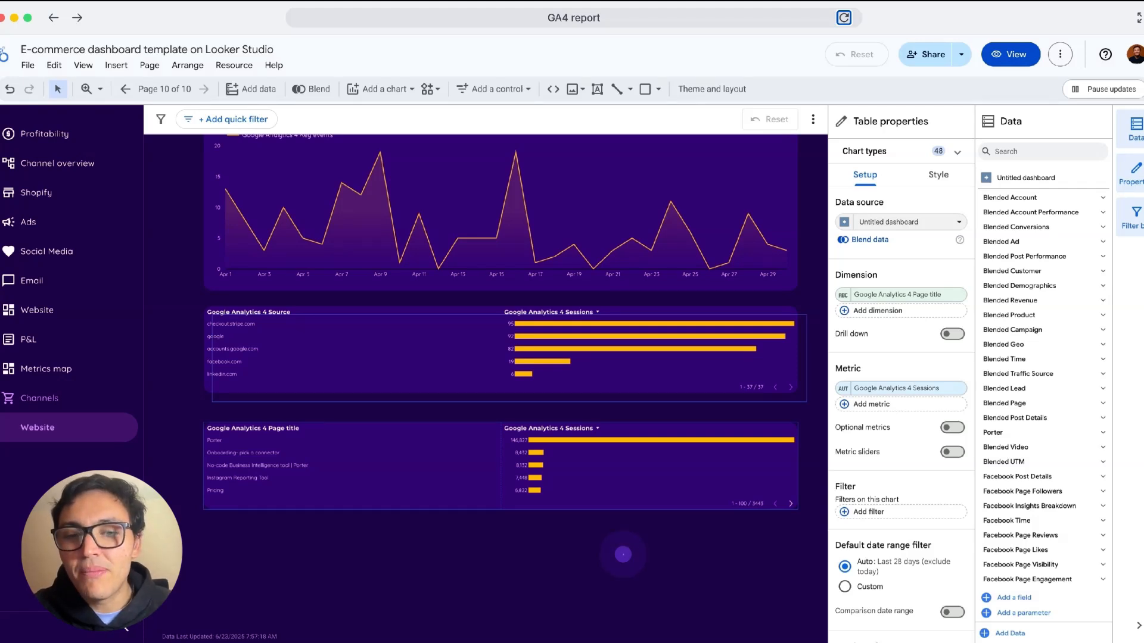
# - Move the page title table slightly up, closer beneath the source table and still aligned with it
pyautogui.click(623, 554)
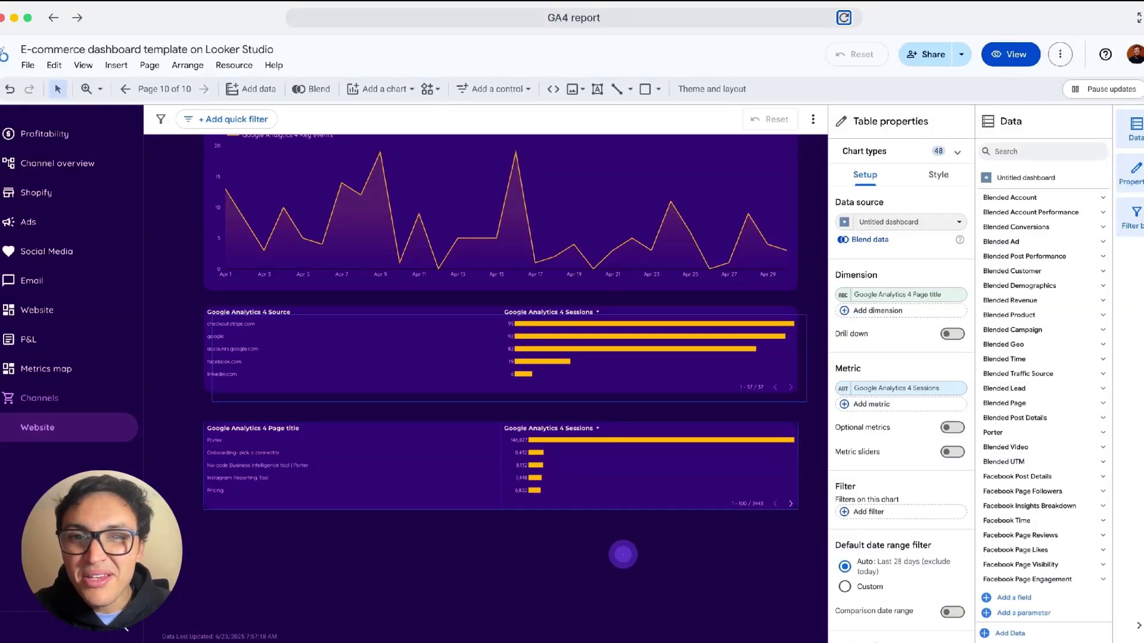
pyautogui.click(628, 543)
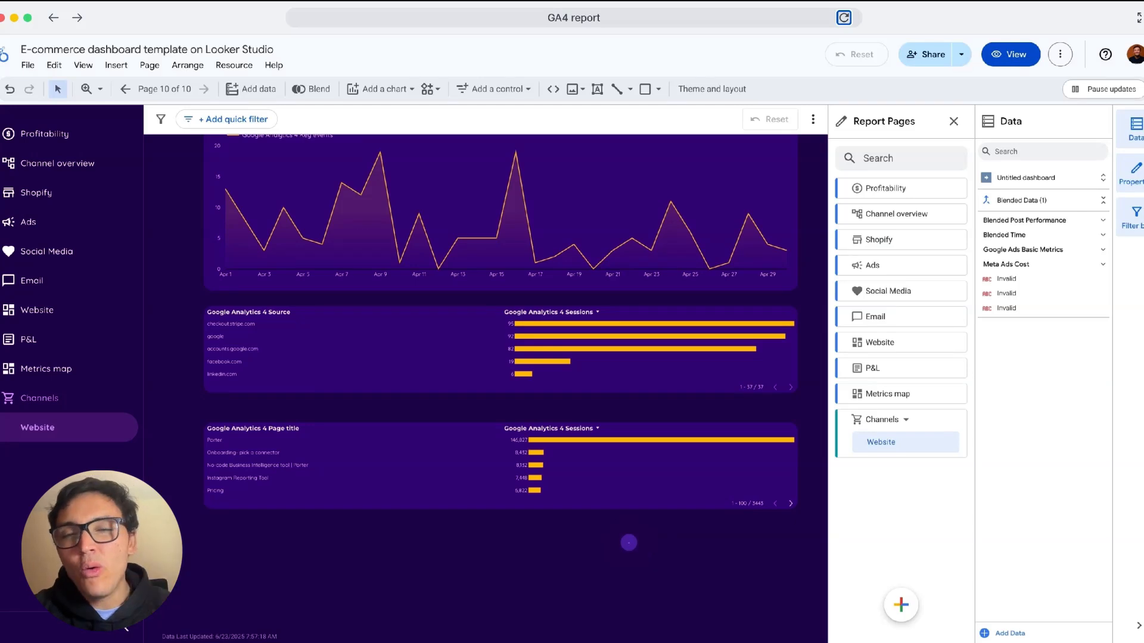
pyautogui.click(462, 475)
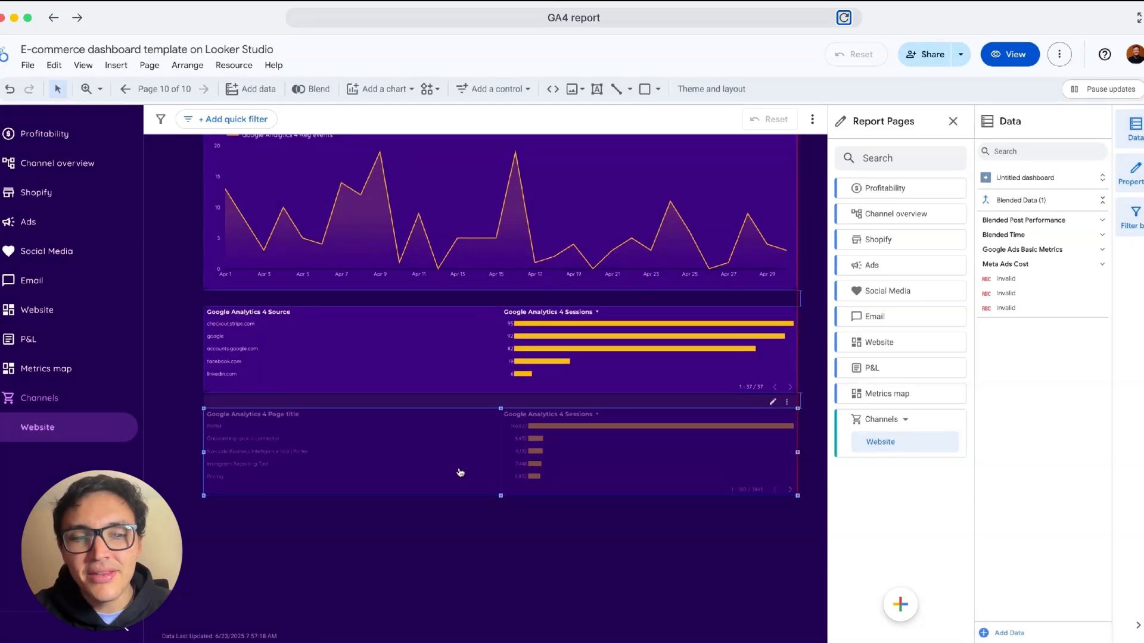
# - Show a chart title on the source table and set it to "Top sources"
pyautogui.click(373, 357)
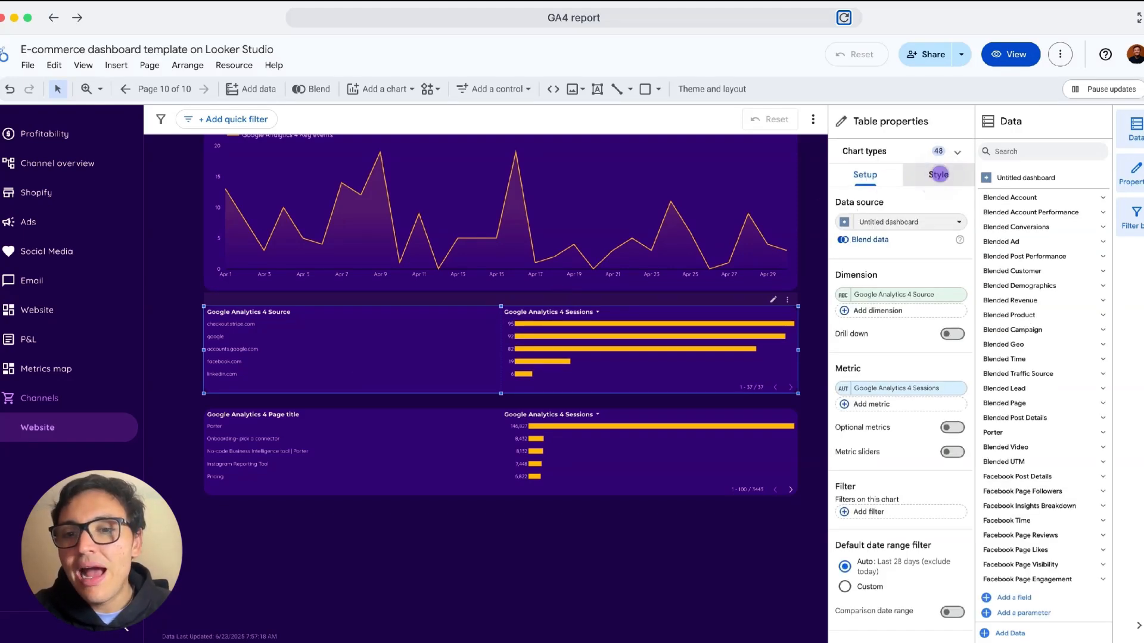
pyautogui.click(938, 174)
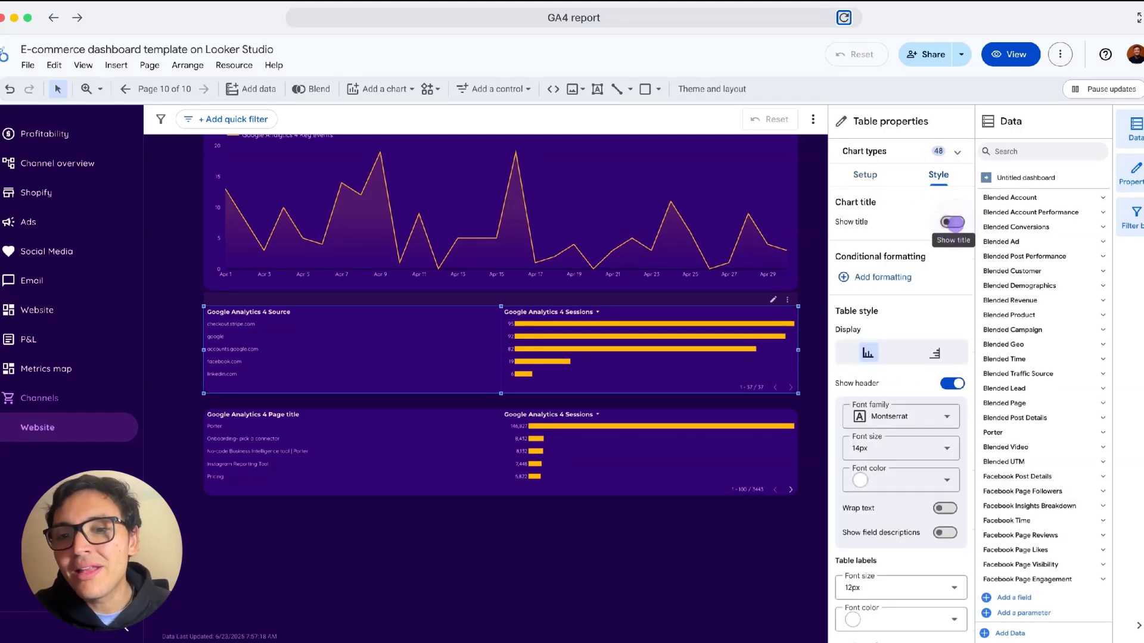
pyautogui.click(952, 221)
pyautogui.click(899, 253)
pyautogui.write('Top sourc')
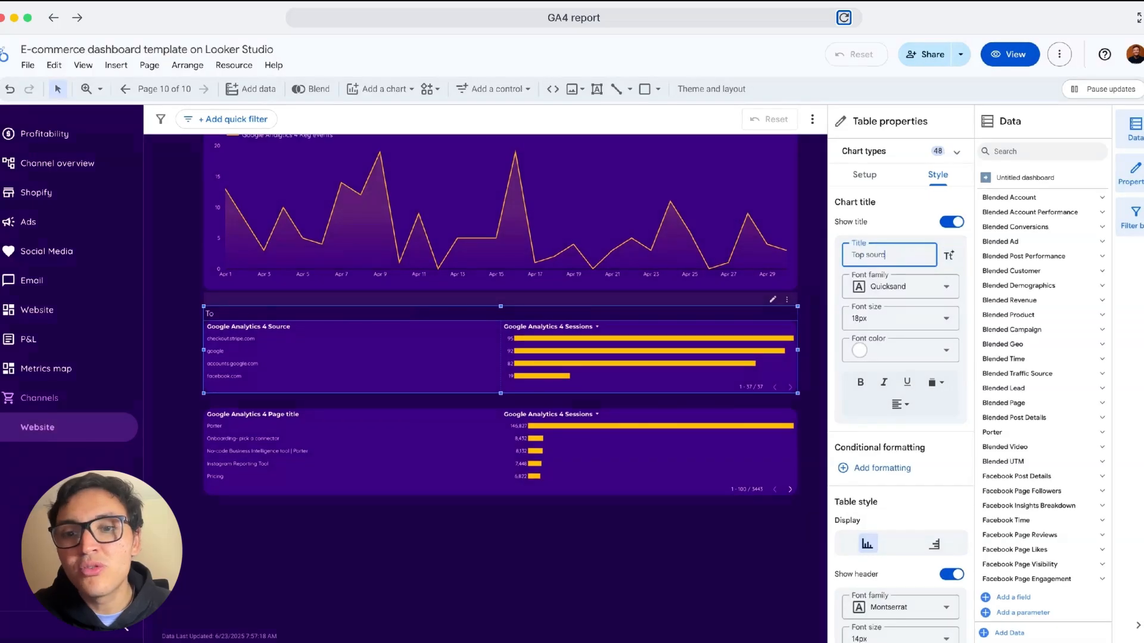
pyautogui.write('es')
# - Show a chart title on the page title table and set it to "Top content"
pyautogui.click(452, 459)
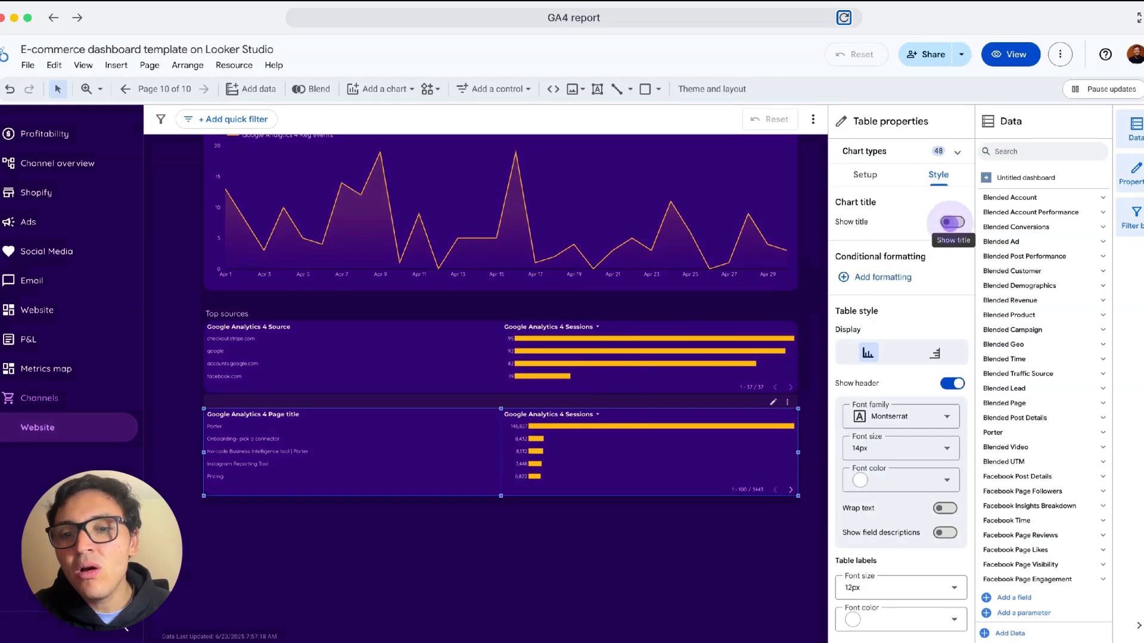
pyautogui.click(951, 222)
pyautogui.click(890, 257)
pyautogui.write('Top content')
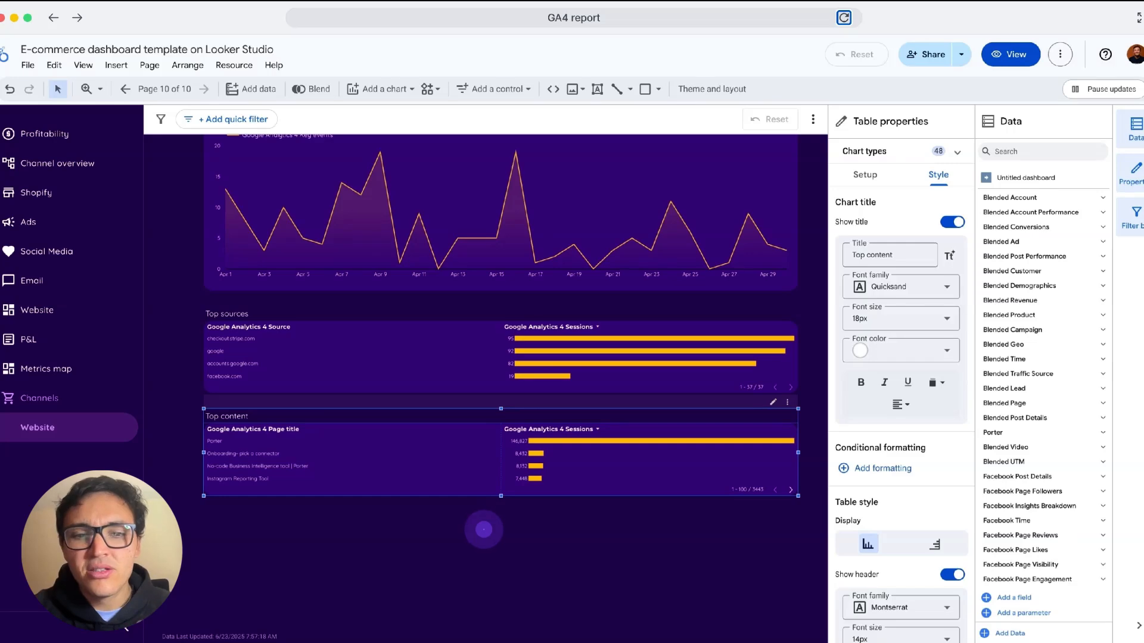
pyautogui.click(484, 529)
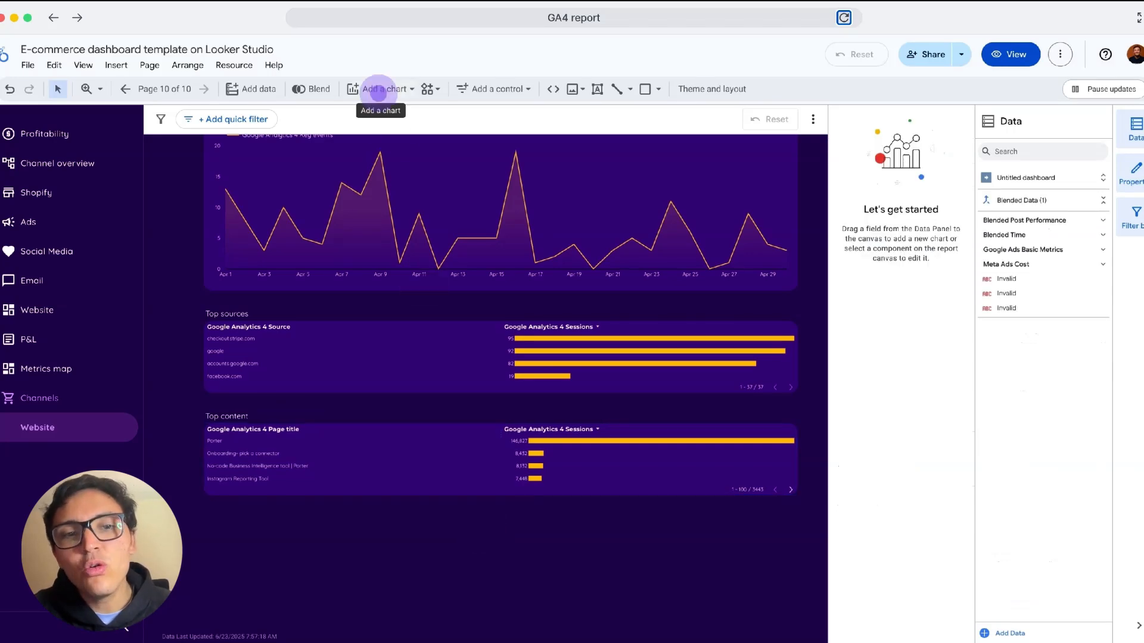
# - Add a stacked bar chart below the Top content table, starting at the table's left edge
pyautogui.click(379, 91)
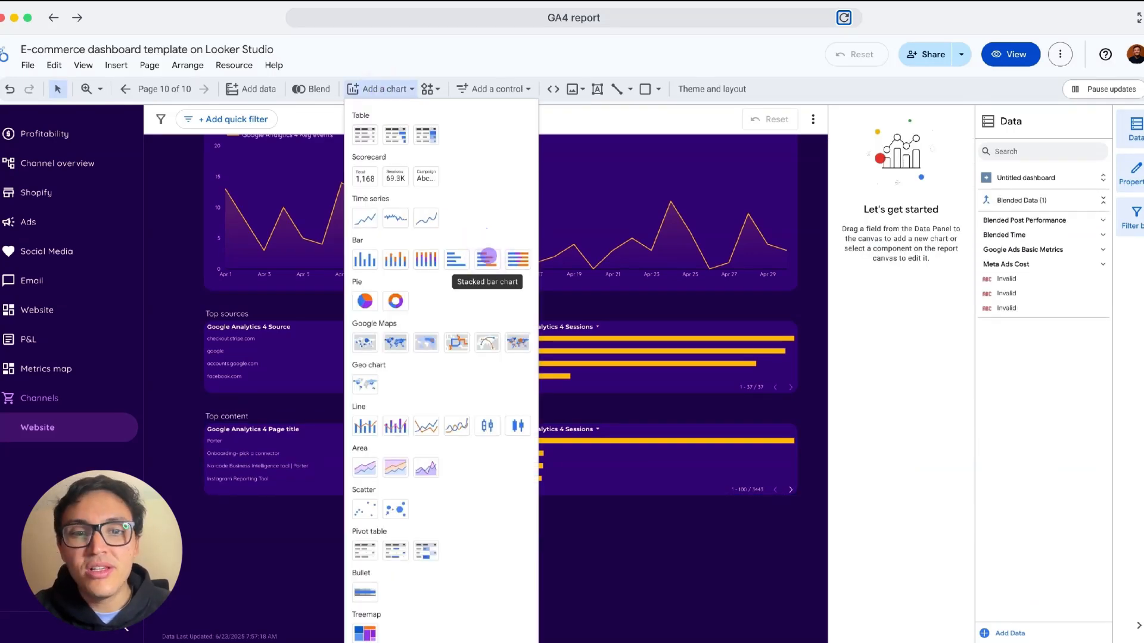
pyautogui.click(487, 258)
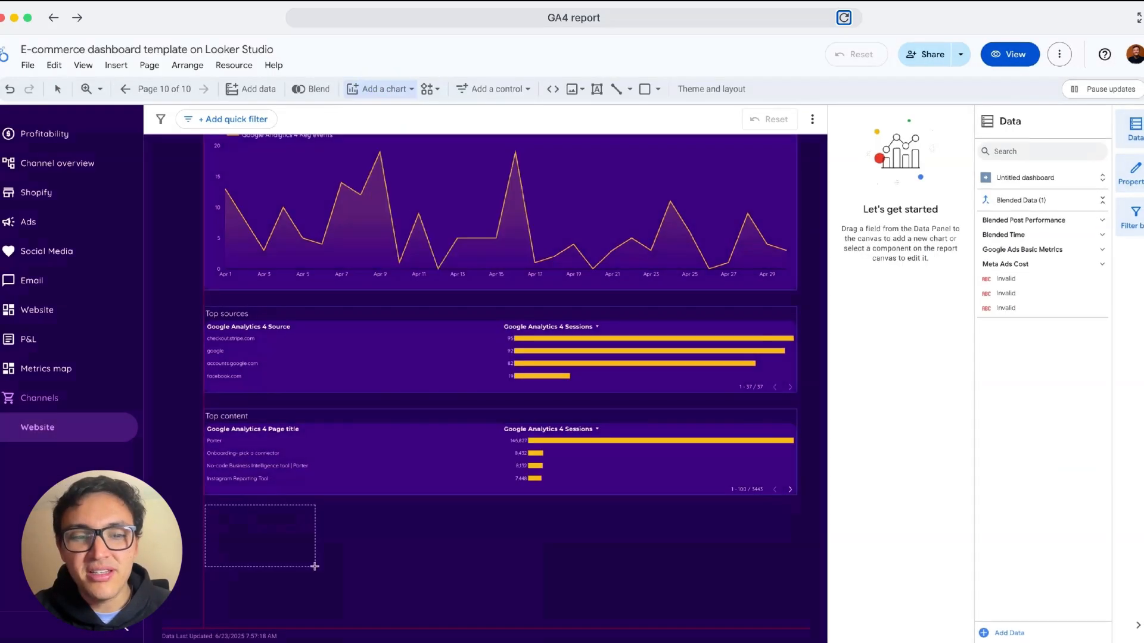
pyautogui.moveTo(314, 566); pyautogui.dragTo(356, 614)
# - Set the bar chart's dimension to Google Analytics 4 Age and its breakdown dimension to Google Analytics 4 Gender
pyautogui.click(865, 175)
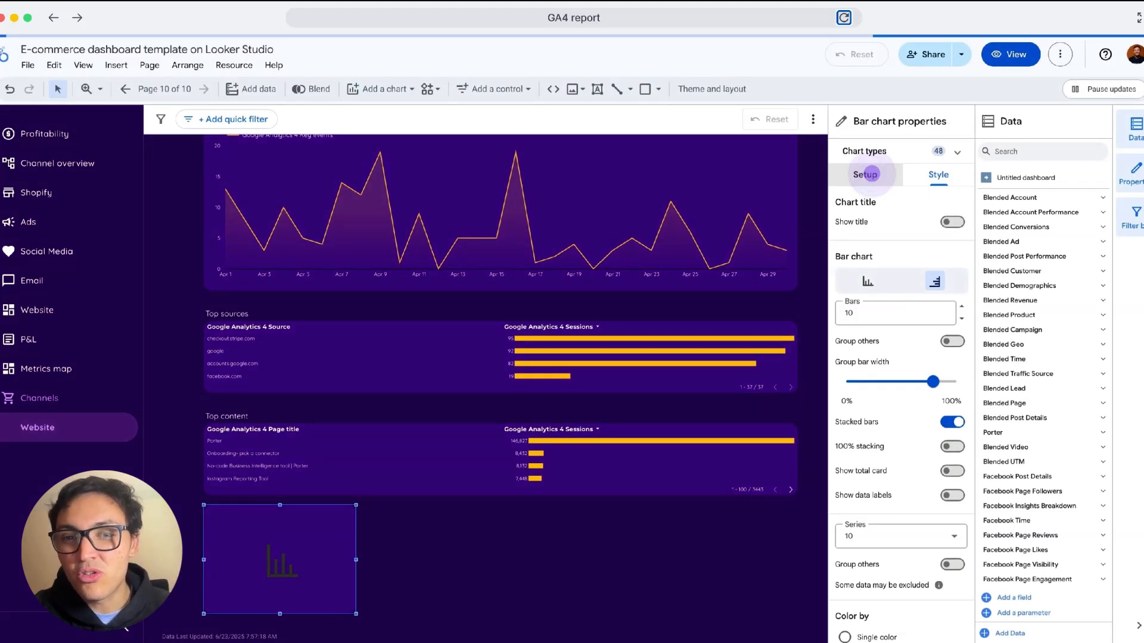
pyautogui.click(869, 174)
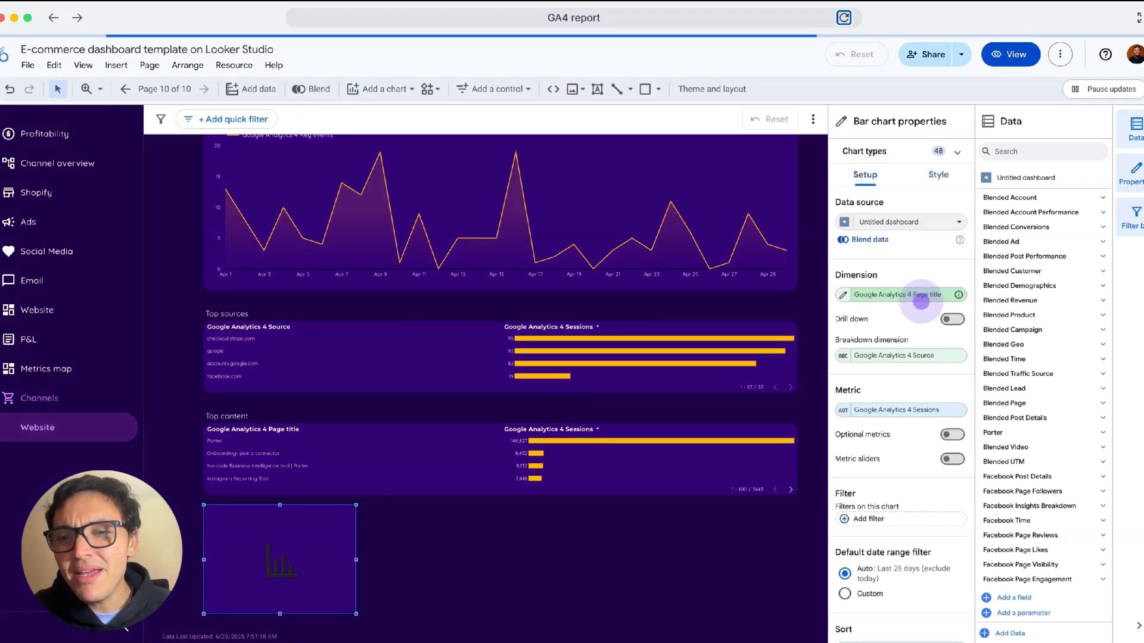
pyautogui.click(921, 301)
pyautogui.write('google analytics')
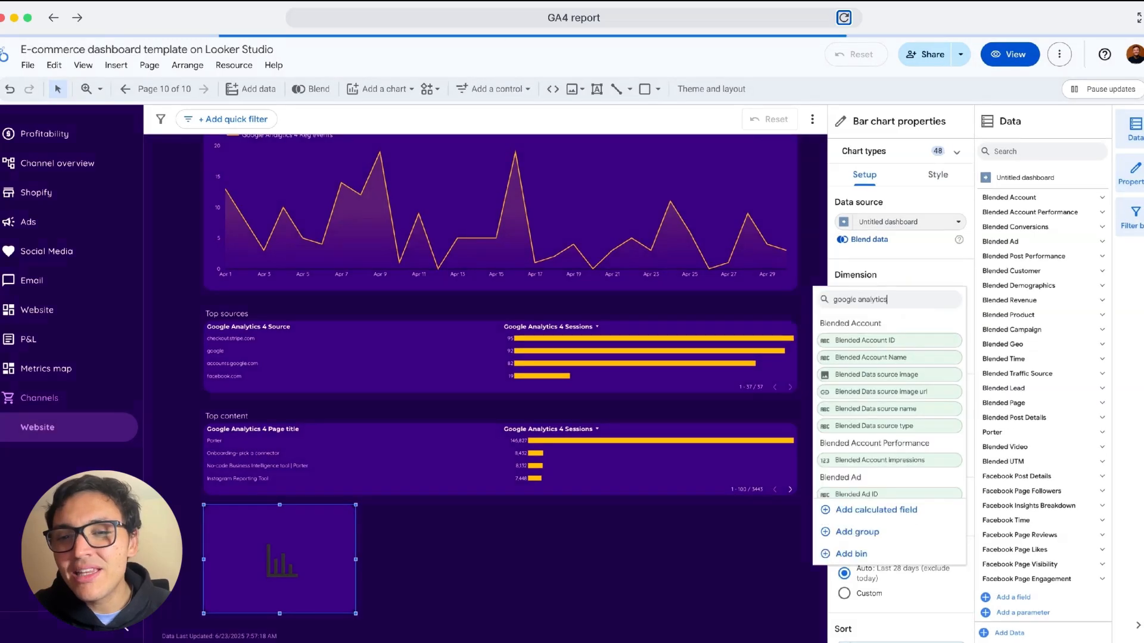
pyautogui.write(' 4 age')
pyautogui.click(923, 341)
pyautogui.click(922, 306)
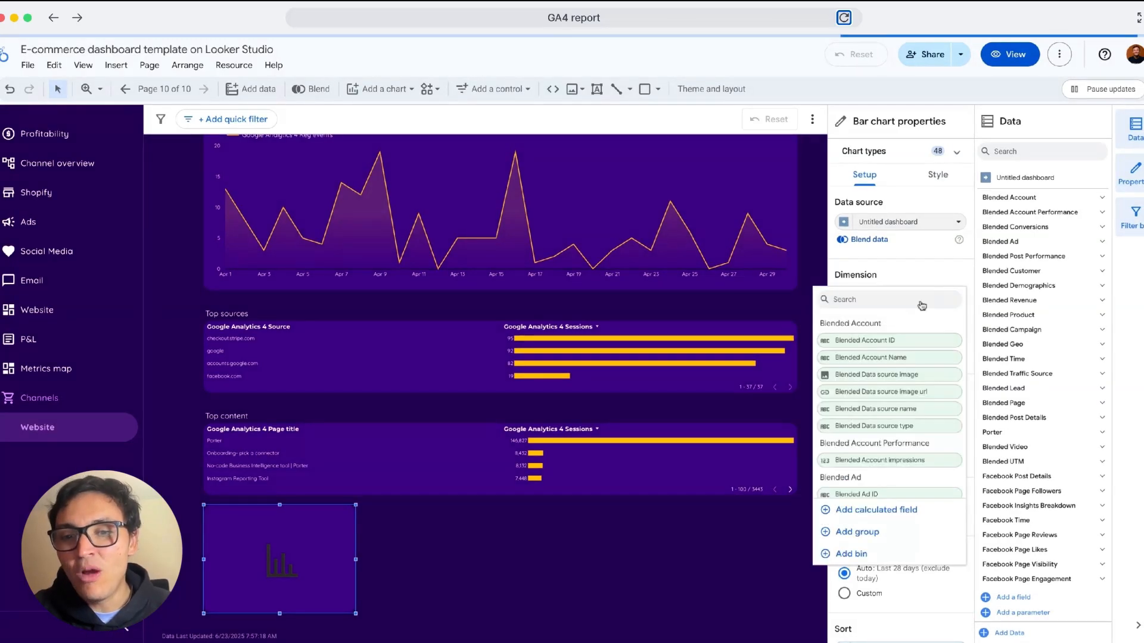
pyautogui.click(906, 355)
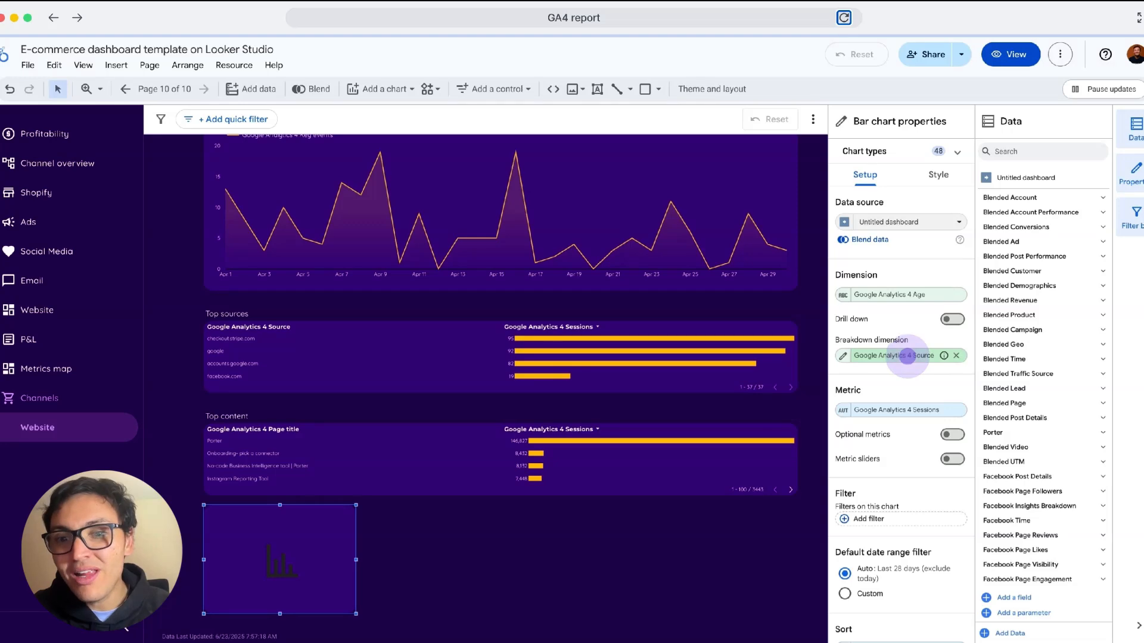
pyautogui.click(906, 356)
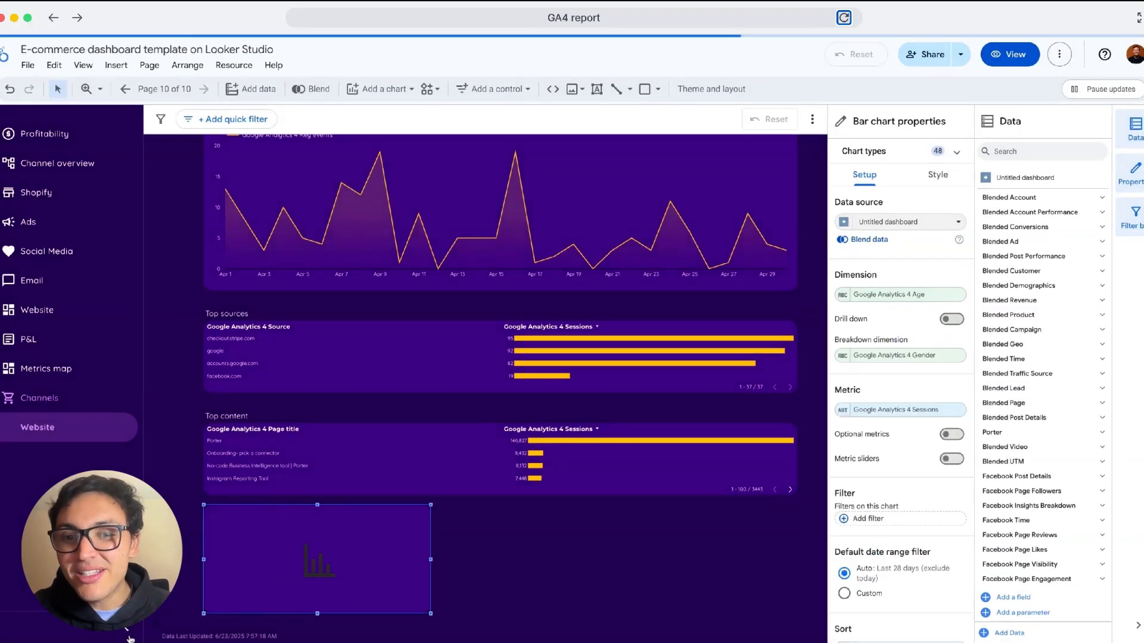
# - Collapse the report's page navigation and sort the bar chart by Google Analytics 4 Age
pyautogui.click(128, 633)
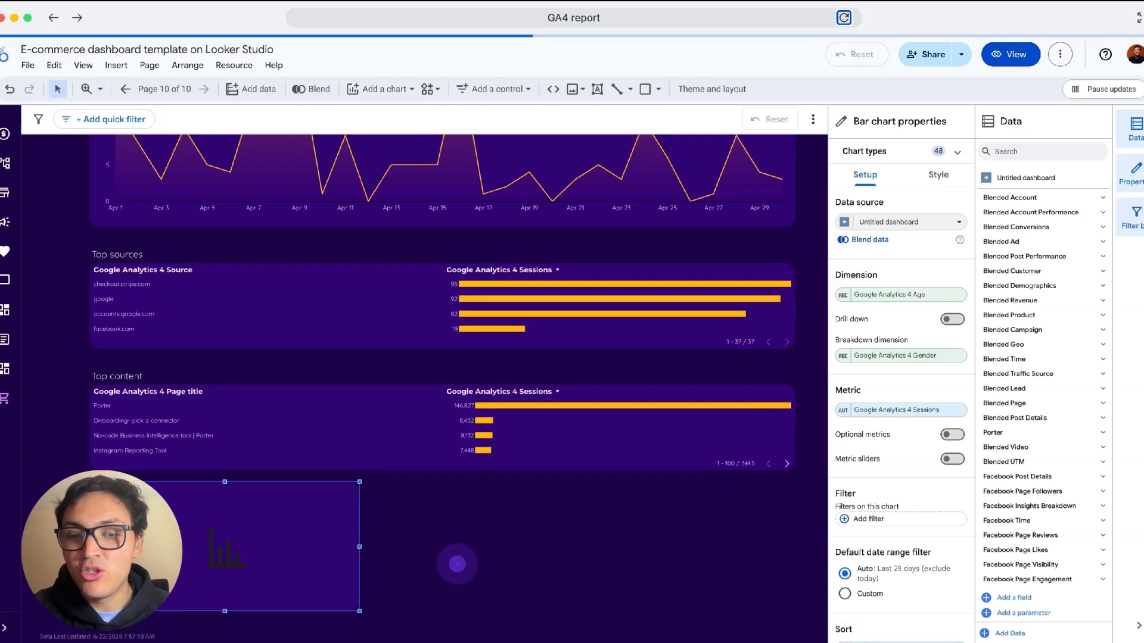
pyautogui.scroll(-3, 925, 446)
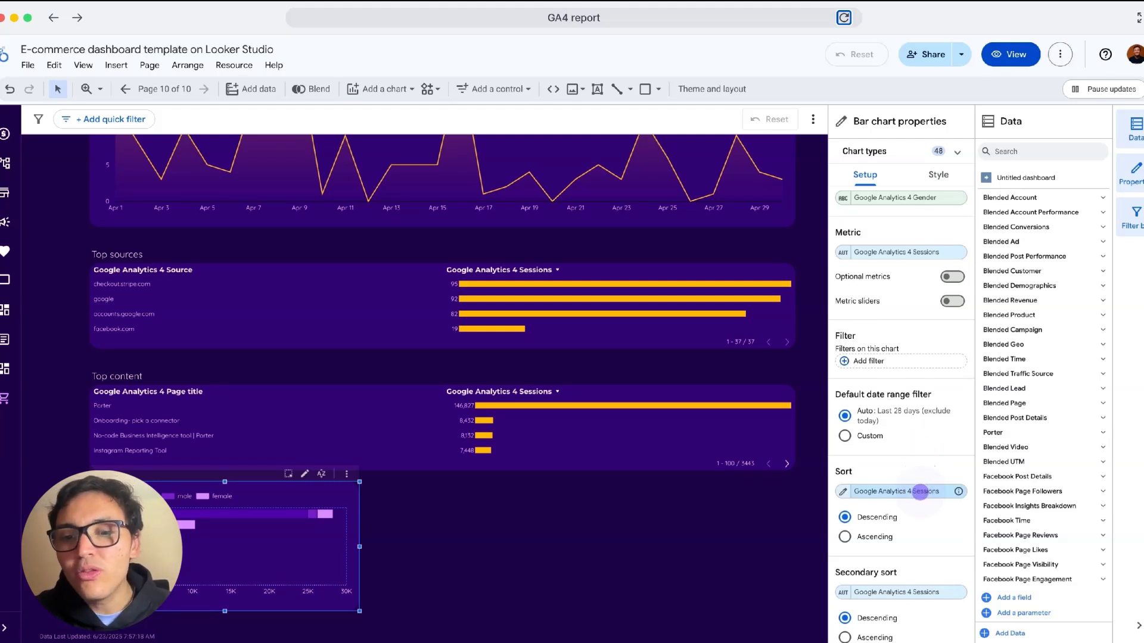
pyautogui.click(924, 490)
pyautogui.click(930, 280)
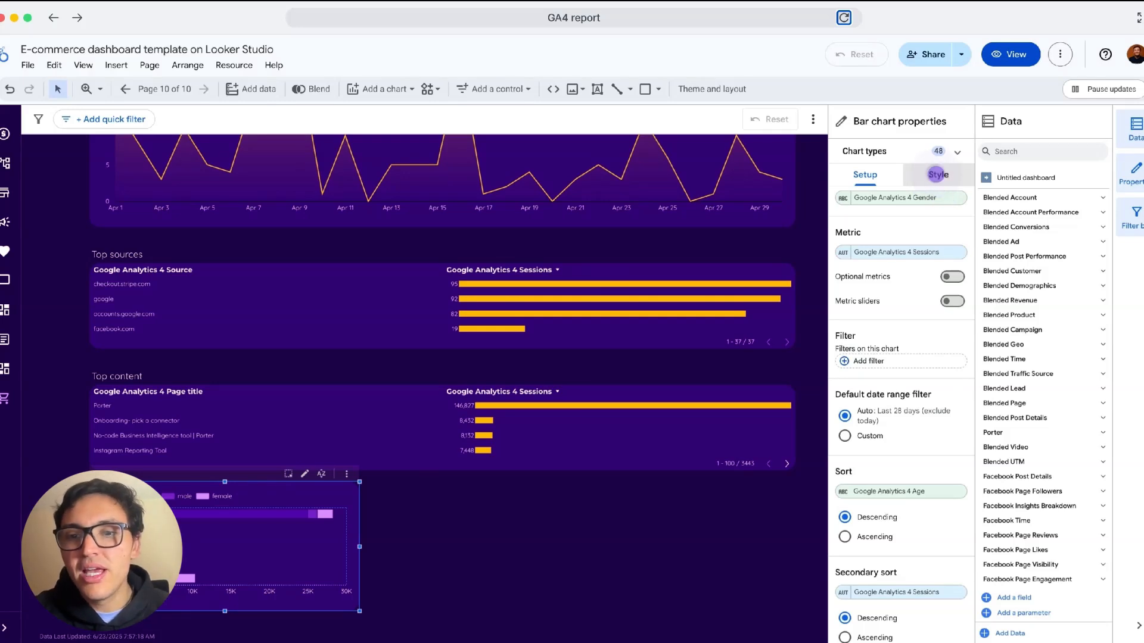
# - Show a chart title on the stacked bar chart and set it to "Demographics"
pyautogui.click(937, 174)
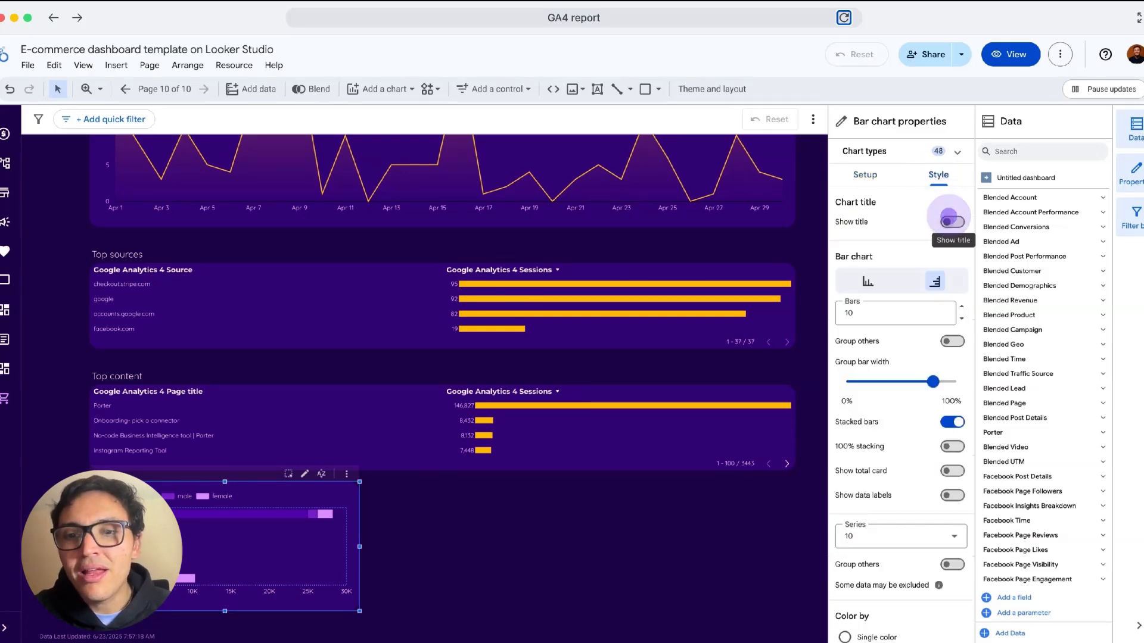
pyautogui.click(951, 220)
pyautogui.press('super+a')
pyautogui.write('Demographics')
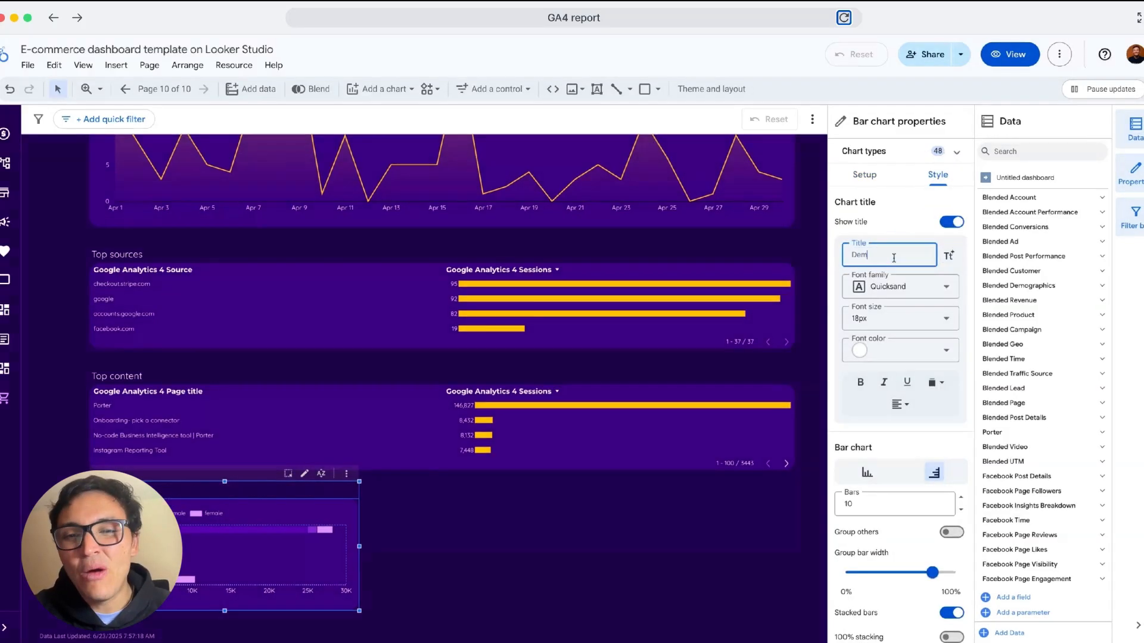
pyautogui.press('Return')
pyautogui.click(478, 548)
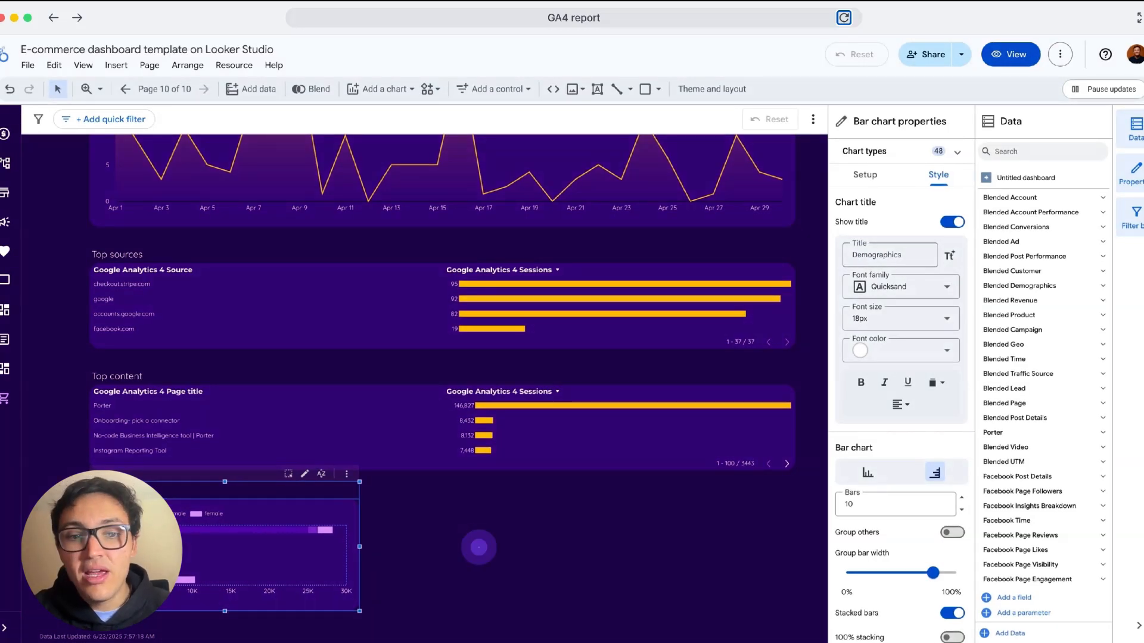
pyautogui.click(479, 547)
# - Add a Google Maps bubble map beside the Demographics chart and set its location field to Google Analytics 4 Country
pyautogui.click(382, 90)
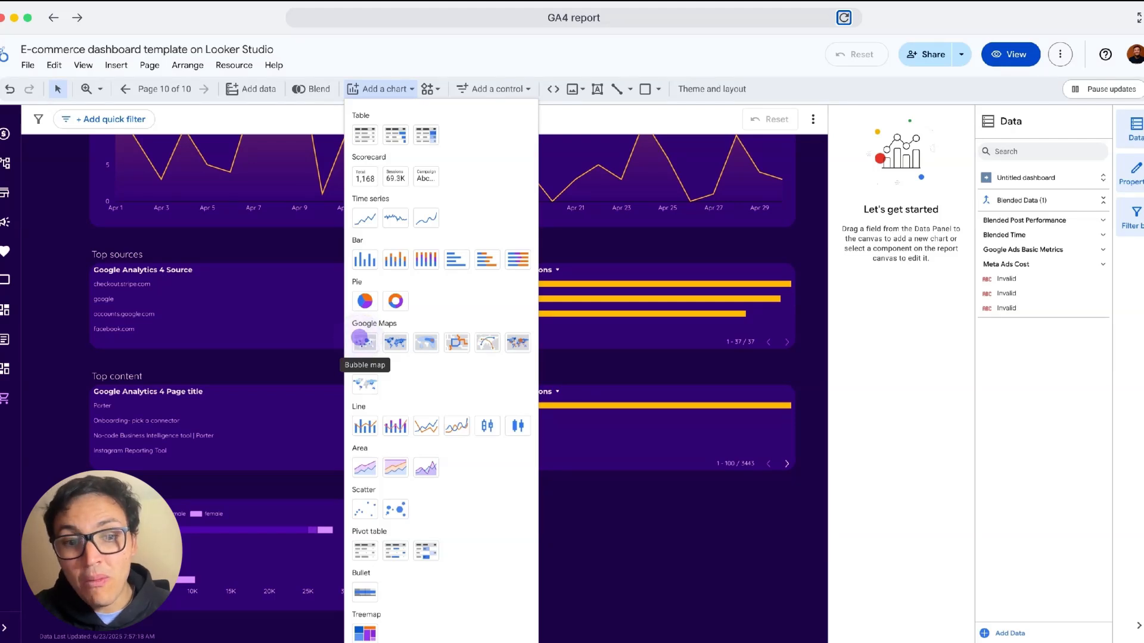
pyautogui.click(359, 337)
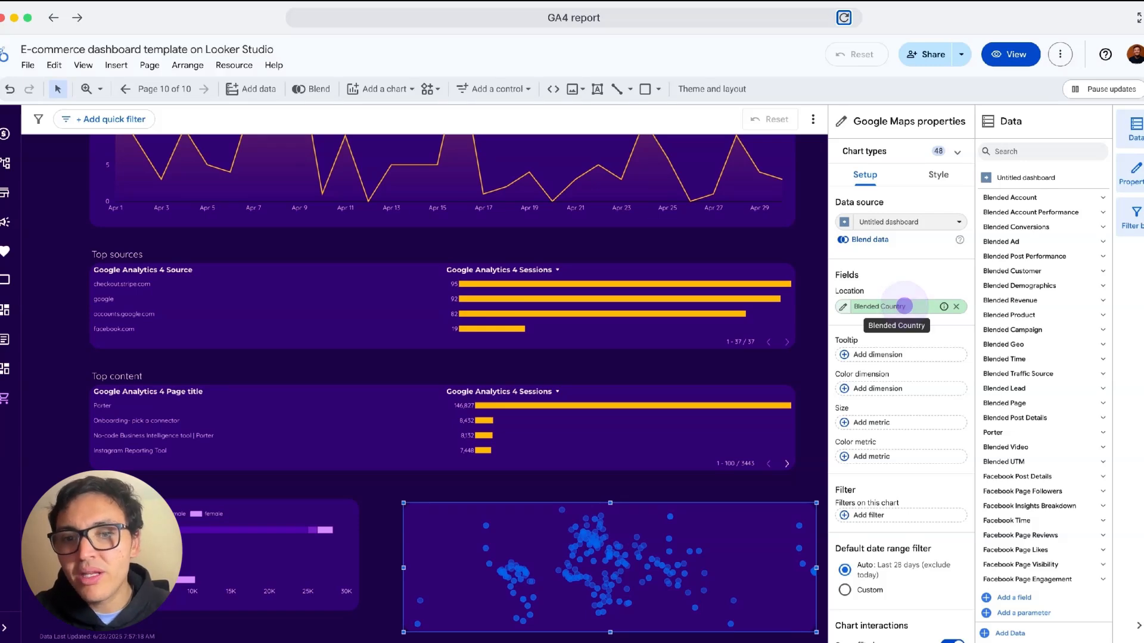
pyautogui.click(904, 306)
pyautogui.write('g')
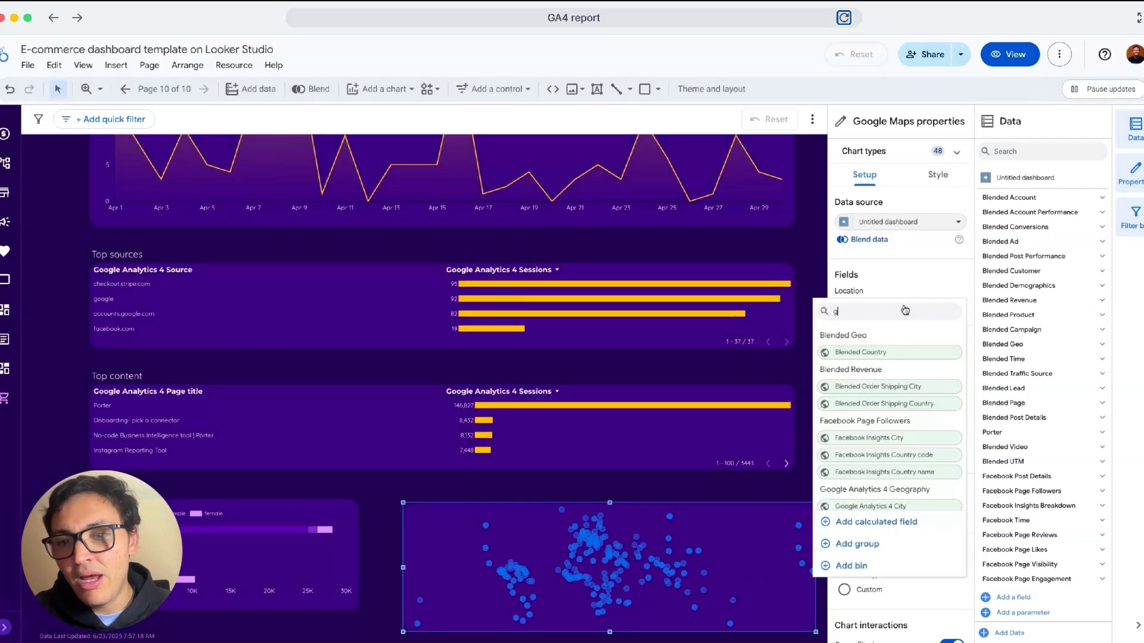
pyautogui.write('oogle analytics 4 coun')
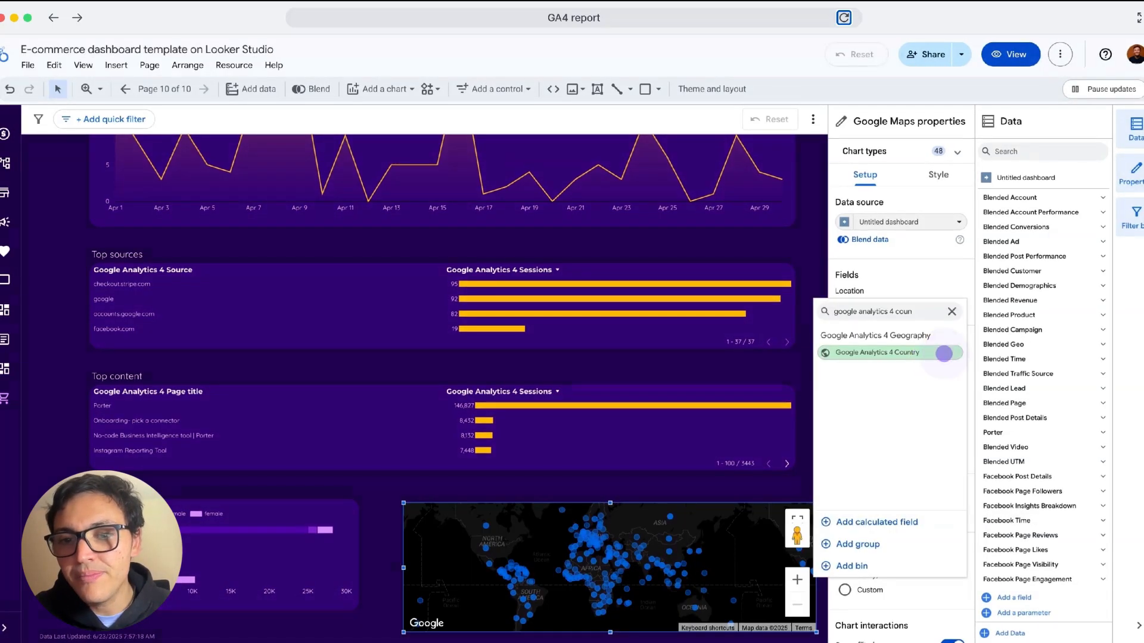
pyautogui.click(943, 353)
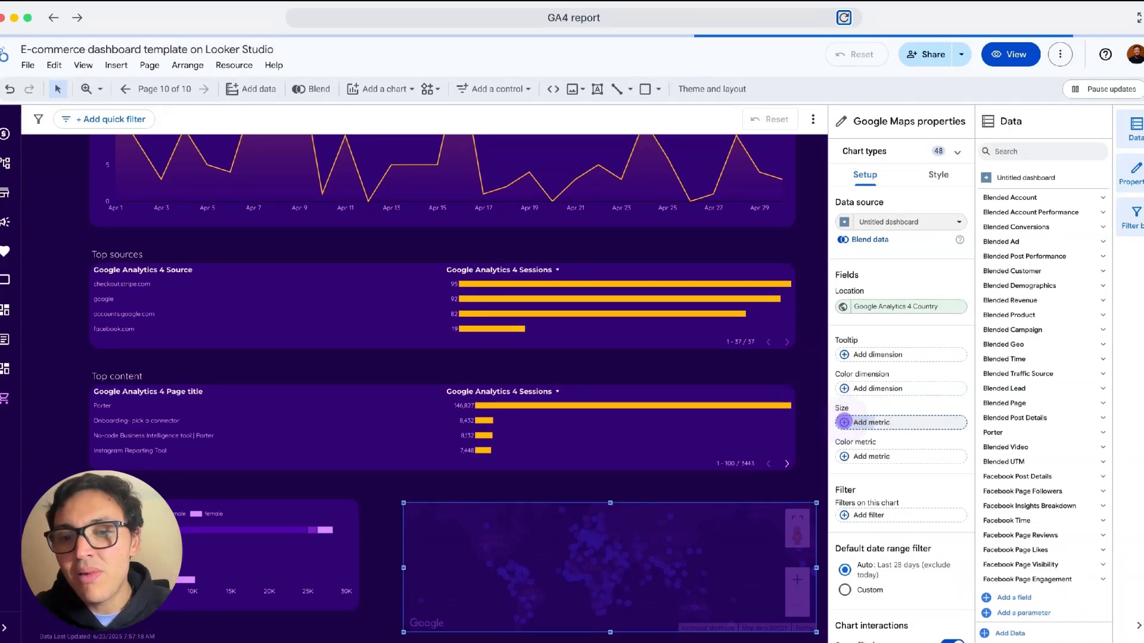
# - Set the map's size metric to Google Analytics 4 Sessions and narrow the map to the tables' right edge
pyautogui.click(843, 422)
pyautogui.write('google analytics 4 sessions')
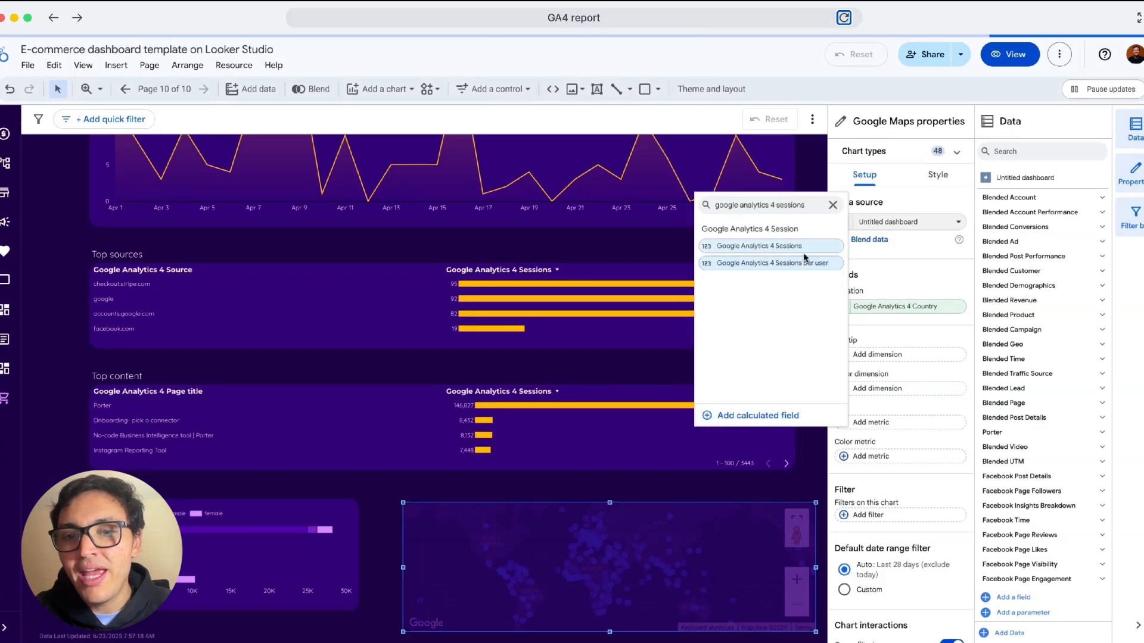
pyautogui.click(801, 248)
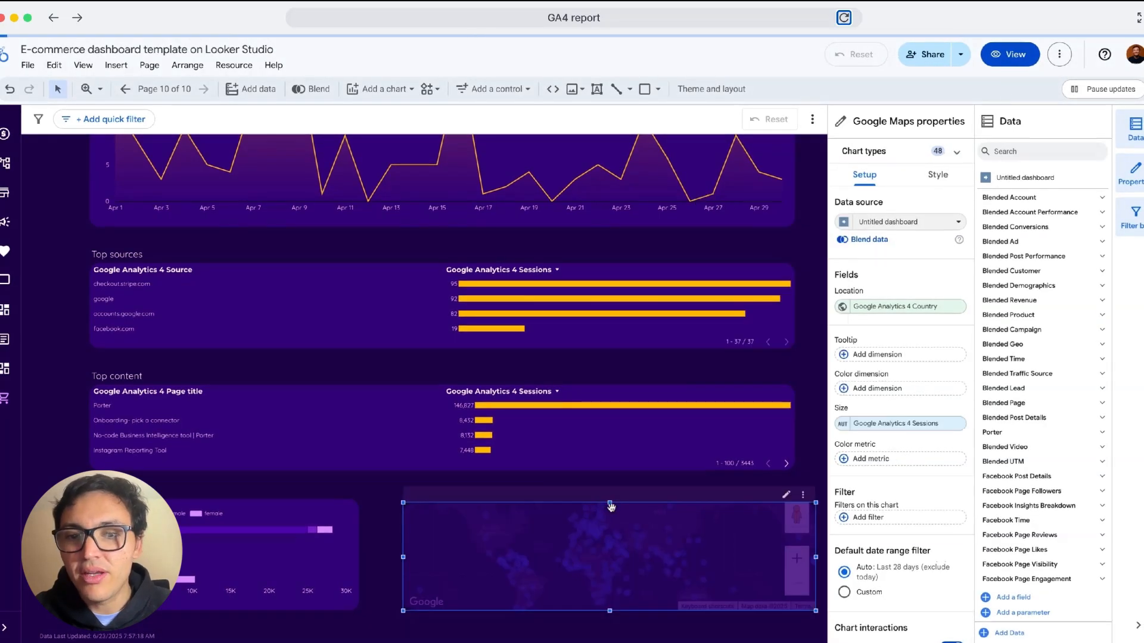
pyautogui.moveTo(815, 558); pyautogui.dragTo(795, 558)
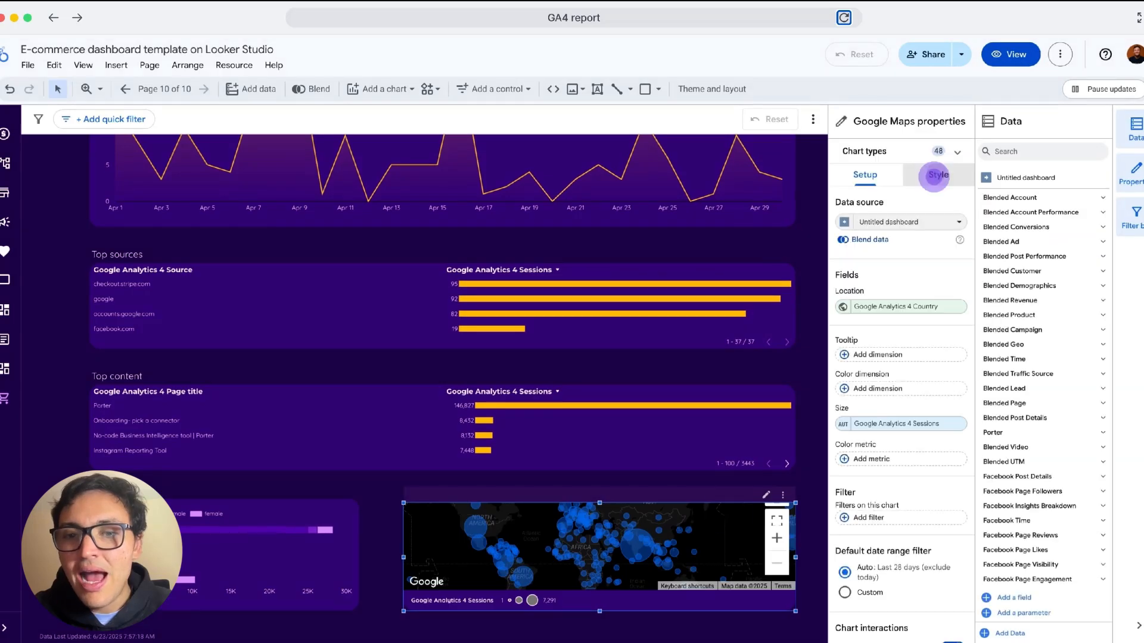
# - Show a chart title on the bubble map and set it to "Geography"
pyautogui.click(938, 174)
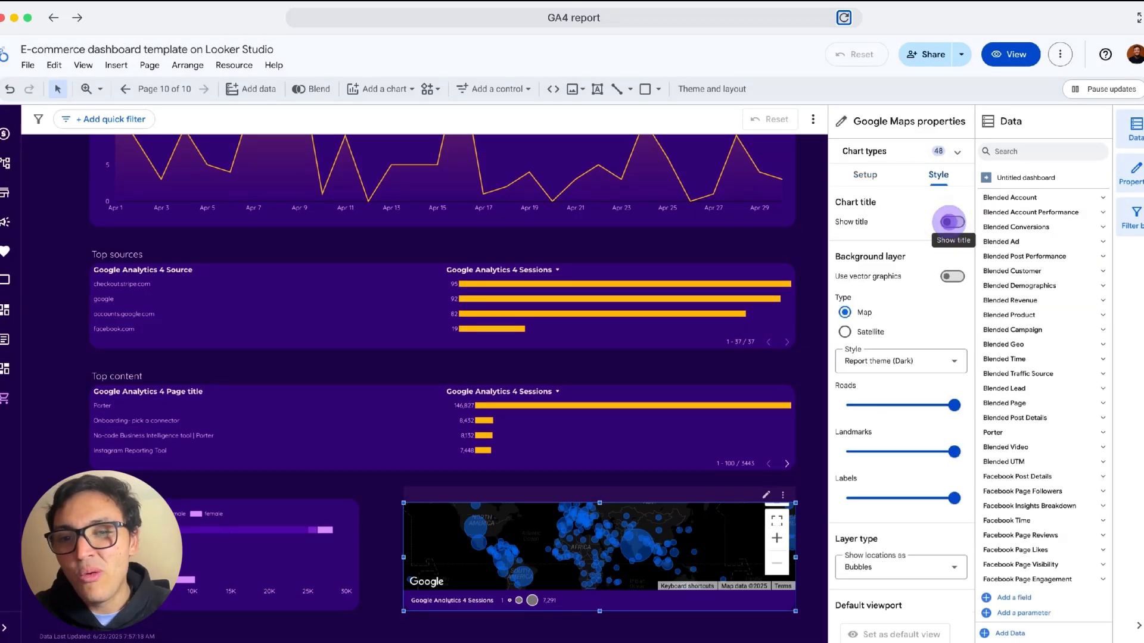
pyautogui.click(952, 222)
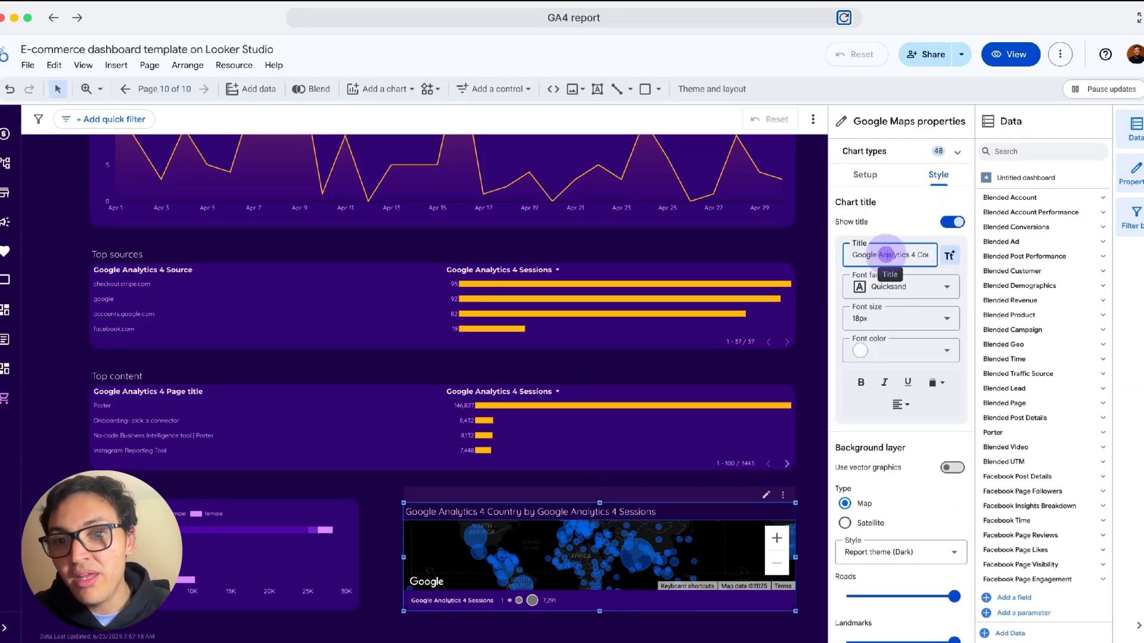
pyautogui.click(885, 255)
pyautogui.hotkey('ctrl', 'a')
pyautogui.write('Geography')
# - Change the max color of the map's bubbles to yellow
pyautogui.scroll(-10, 899, 381)
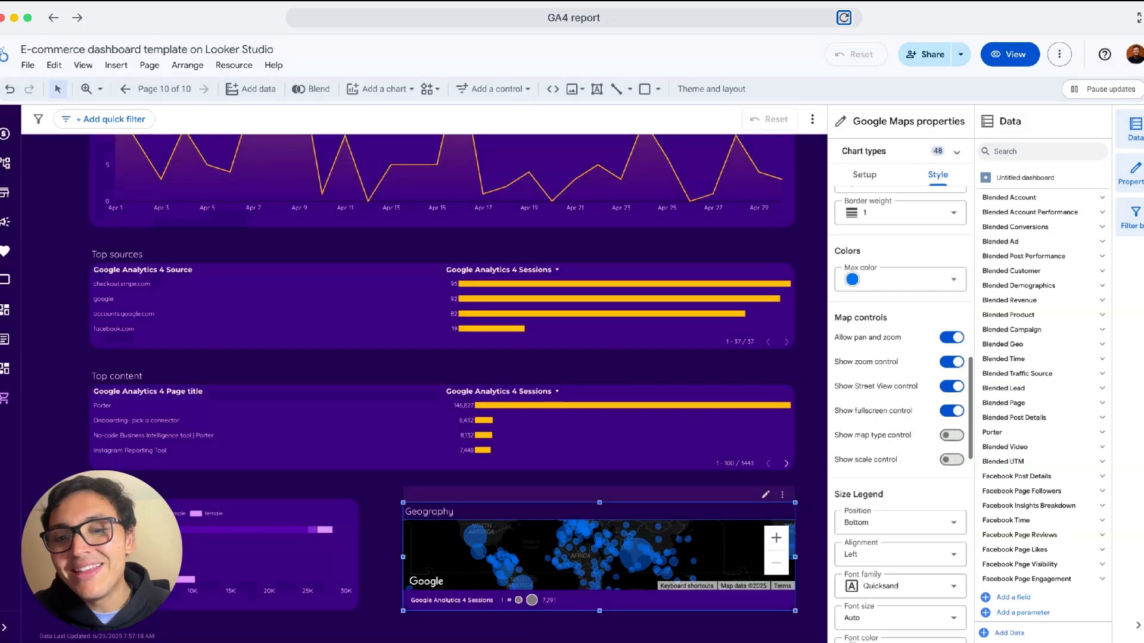
pyautogui.scroll(-2, 899, 382)
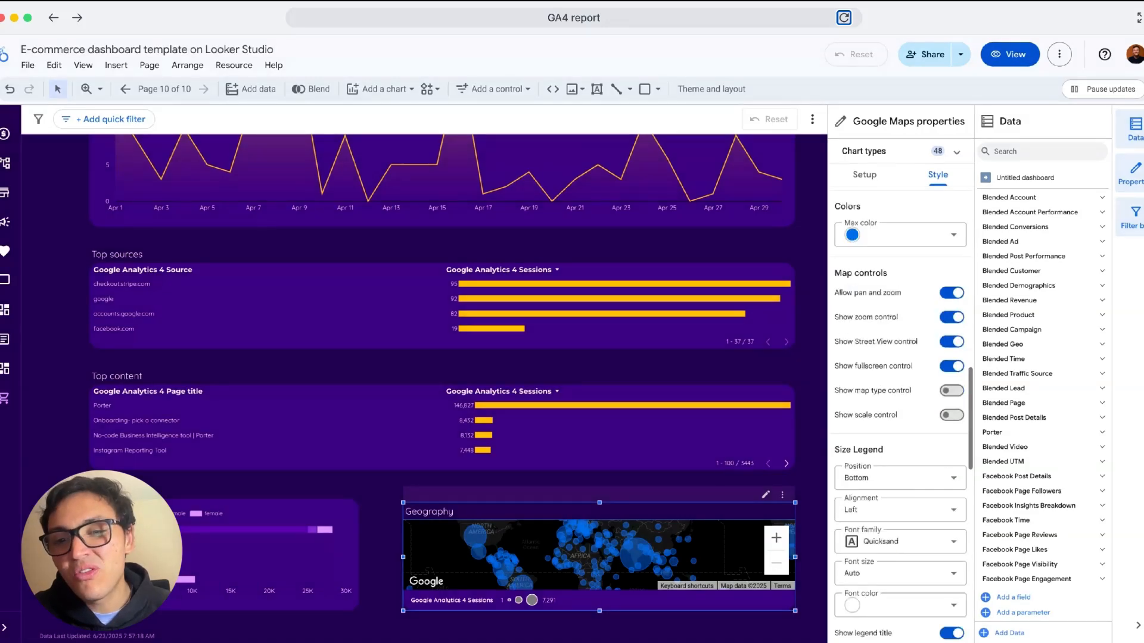
pyautogui.scroll(3, 913, 384)
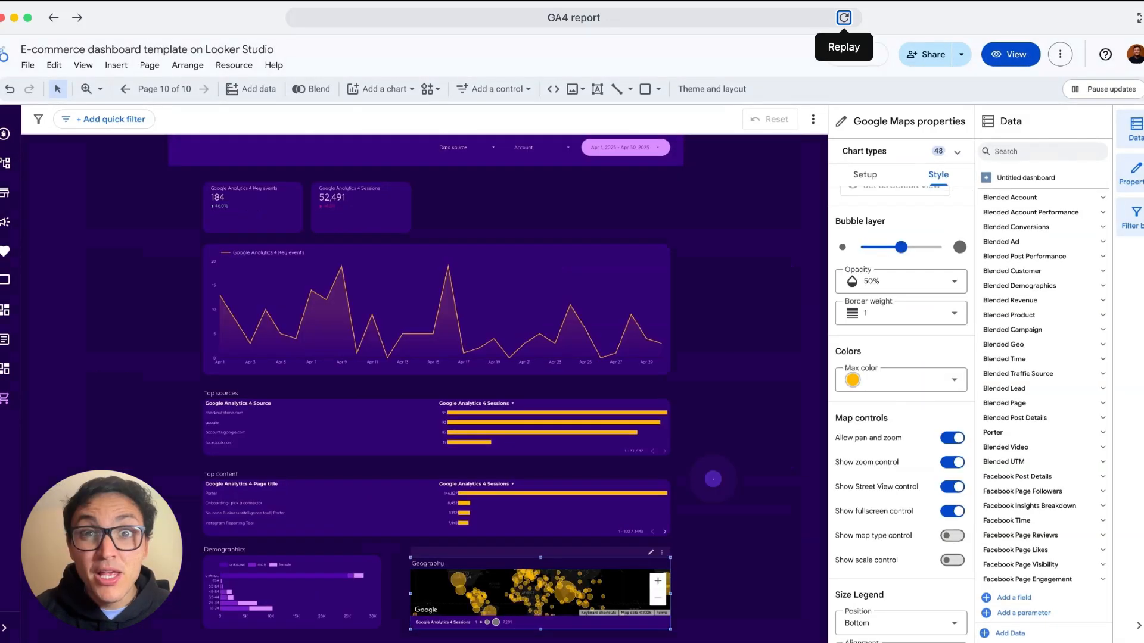